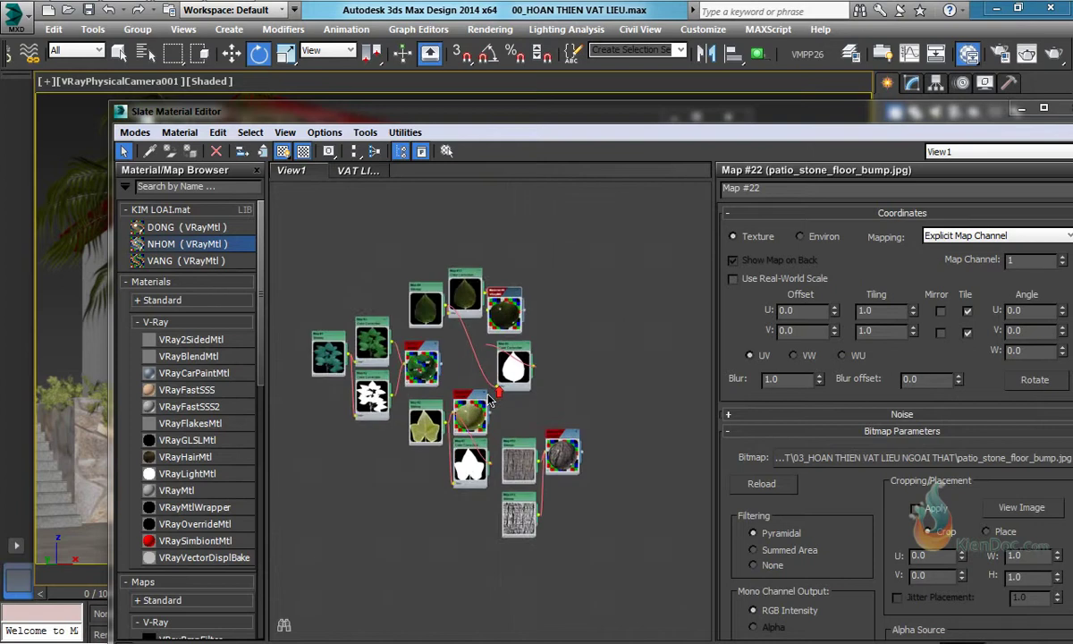
# In the VAT LIEU KHAC view, set the KINH material's refraction fog color to RGB 165, 202, 225 and its fog multiplier to 0.3.
pyautogui.click(362, 171)
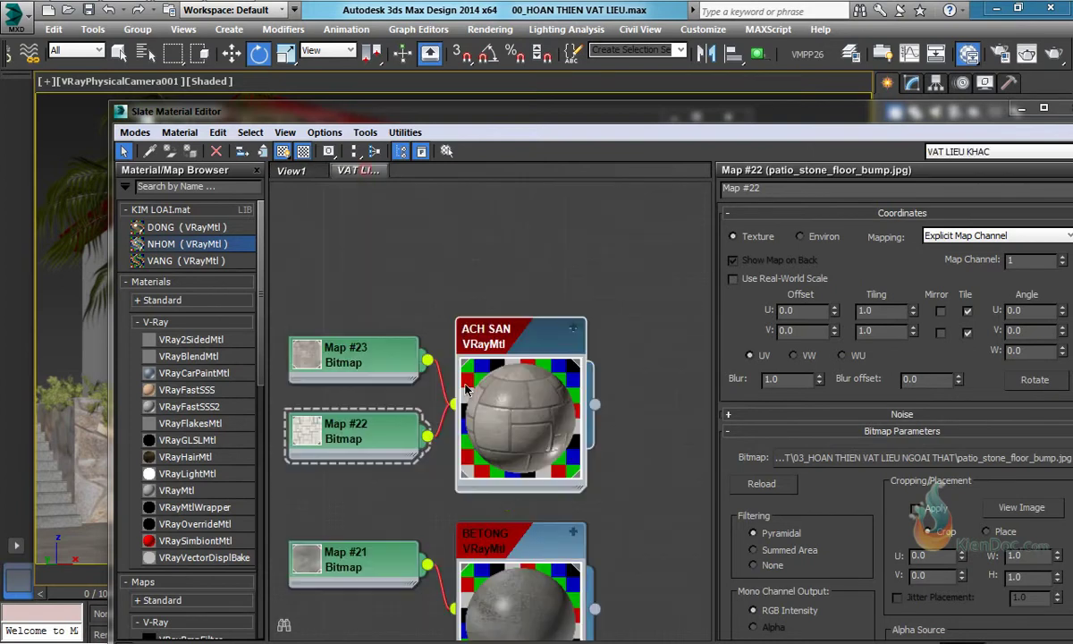
pyautogui.scroll(-5, 417, 522)
pyautogui.scroll(5, 417, 522)
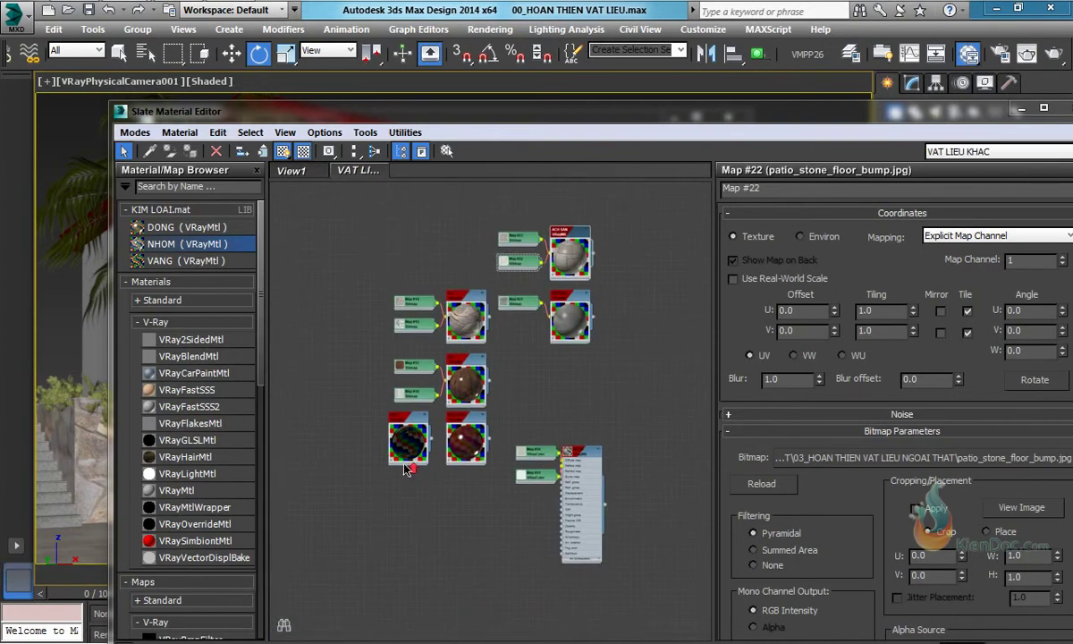
pyautogui.doubleClick(404, 397)
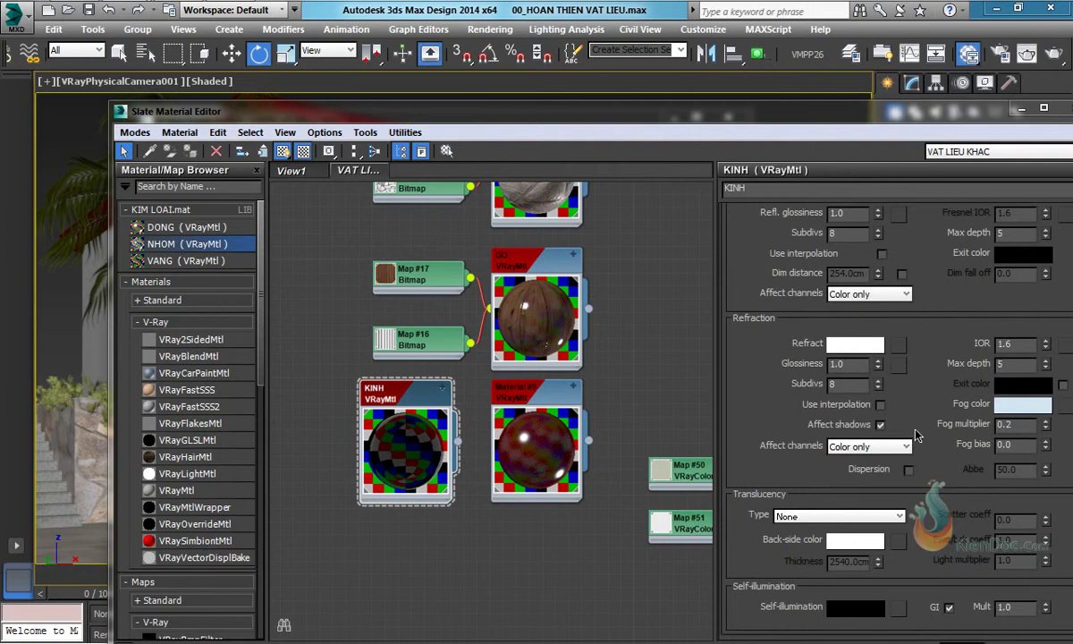
pyautogui.click(1018, 405)
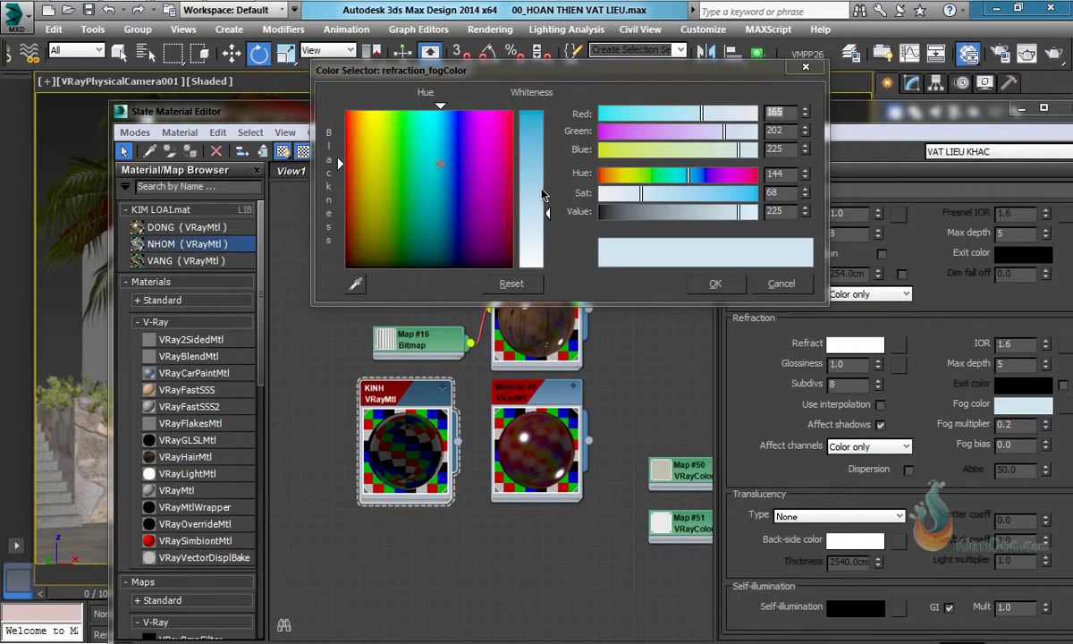
pyautogui.click(716, 282)
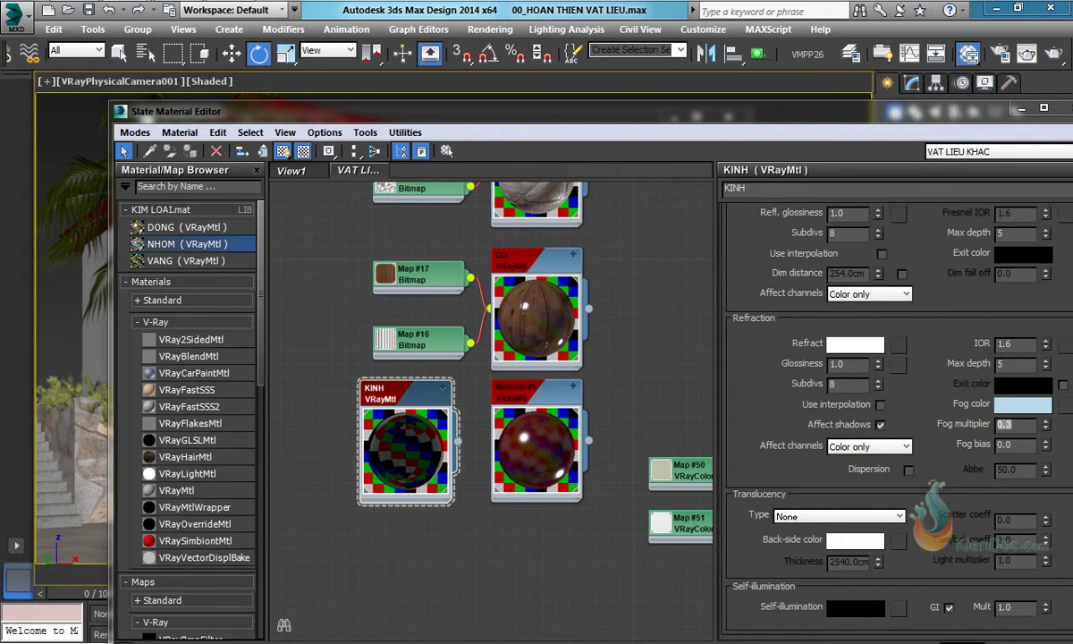
# Test-render a narrow vertical region across the roof, glass front and stone wall, then cancel the render and close the frame buffer.
pyautogui.moveTo(913, 121); pyautogui.dragTo(844, 505)
pyautogui.click(572, 146)
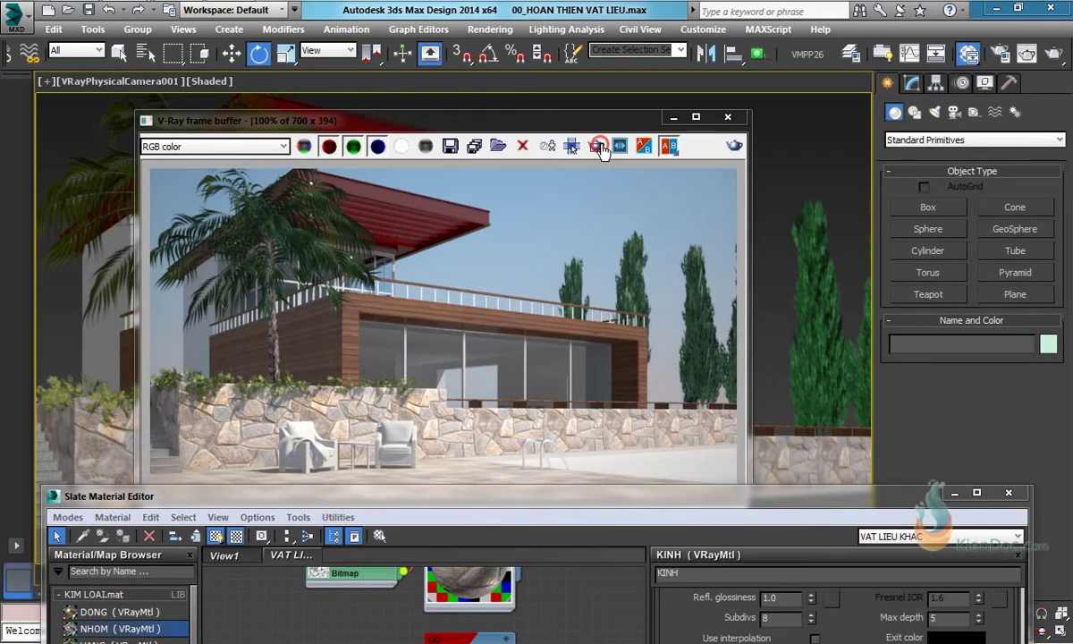
pyautogui.moveTo(349, 217); pyautogui.dragTo(422, 445)
pyautogui.click(735, 146)
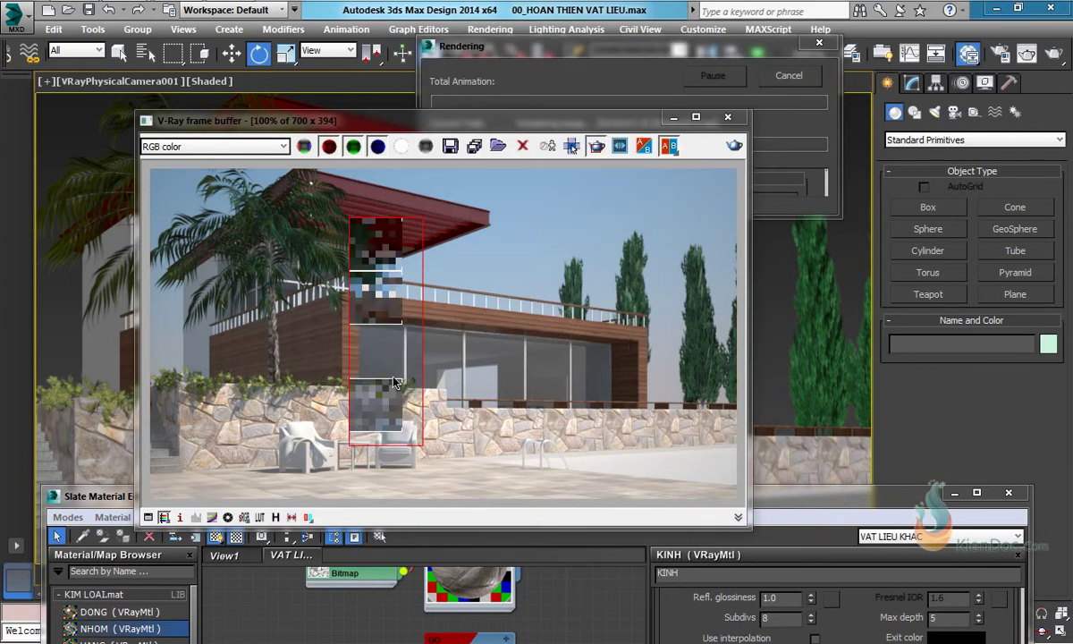
pyautogui.click(790, 79)
pyautogui.click(596, 147)
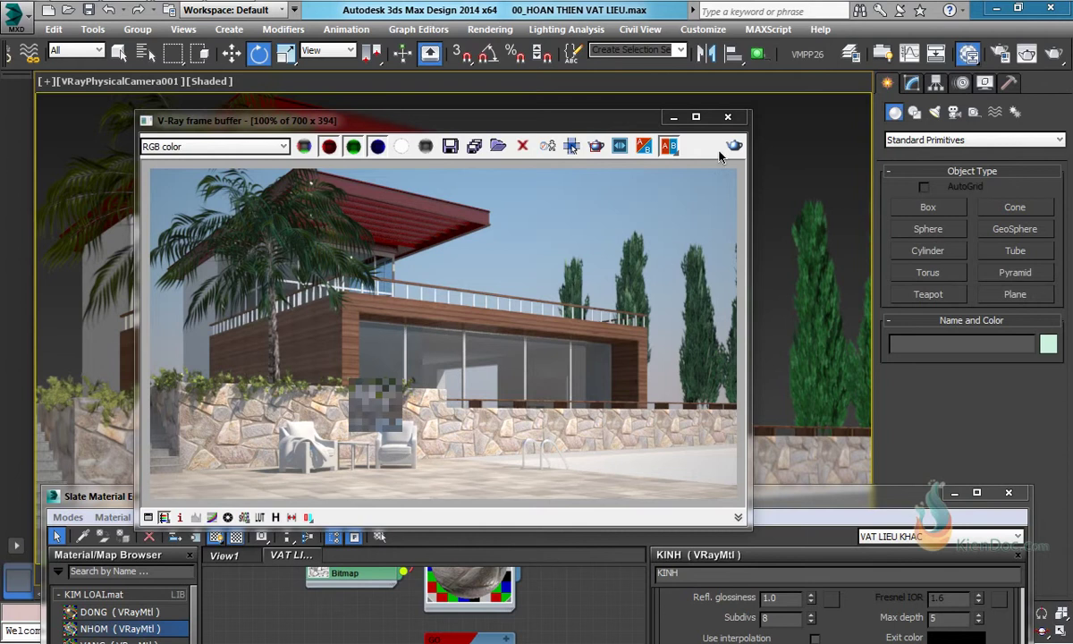
pyautogui.click(727, 117)
# Select the frames of both armchairs on the terrace together.
pyautogui.moveTo(657, 490); pyautogui.dragTo(773, 570)
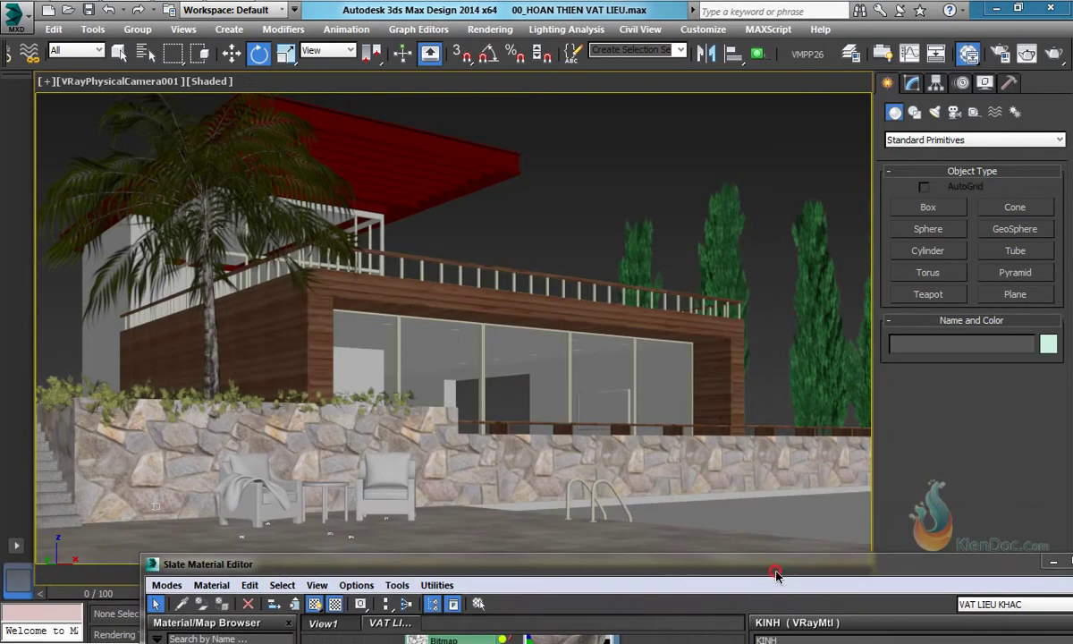
pyautogui.click(378, 511)
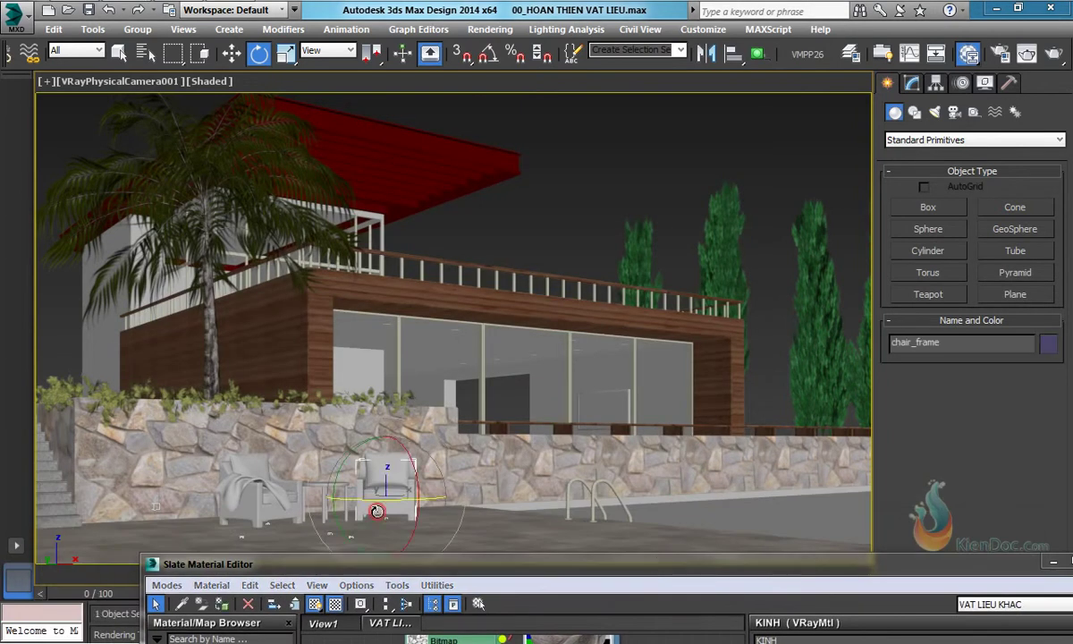
pyautogui.keyDown('ctrl'); pyautogui.click(264, 517); pyautogui.keyUp('ctrl')
# Duplicate the GO wood material together with its two connected bitmap maps.
pyautogui.moveTo(528, 567); pyautogui.dragTo(481, 102)
pyautogui.moveTo(577, 333); pyautogui.dragTo(508, 382, button='middle')
pyautogui.scroll(-1, 438, 382)
pyautogui.moveTo(521, 313); pyautogui.dragTo(371, 383)
pyautogui.moveTo(464, 381); pyautogui.dragTo(398, 377, button='middle')
pyautogui.keyDown('shift'); pyautogui.moveTo(374, 319); pyautogui.dragTo(577, 320); pyautogui.keyUp('shift')
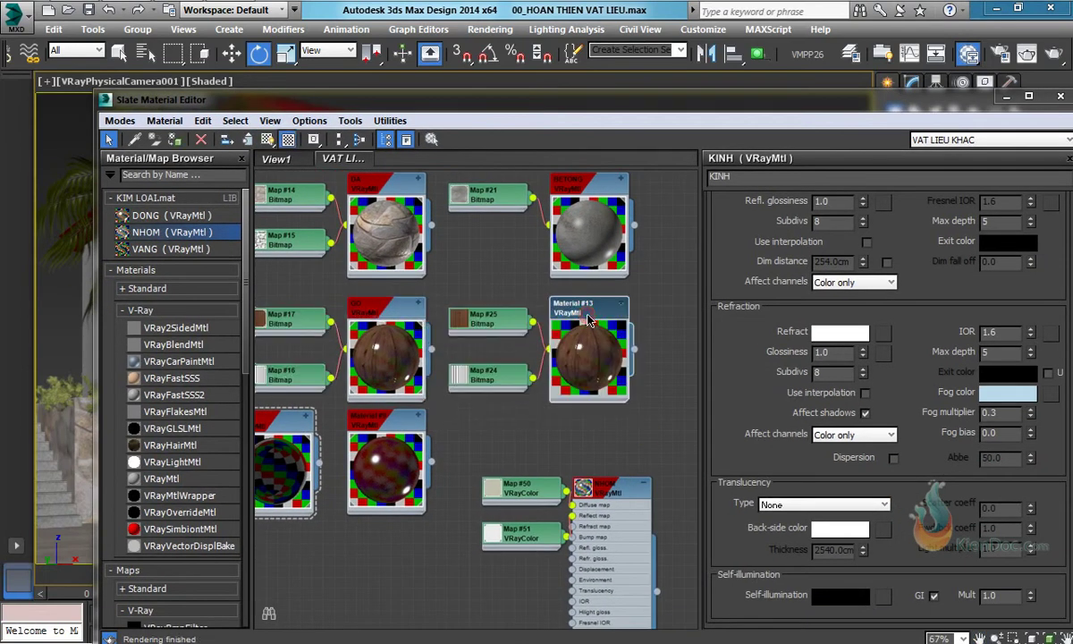
# Rename the duplicated wood material as ghe.
pyautogui.rightClick(546, 300)
pyautogui.click(590, 264)
pyautogui.write('g')
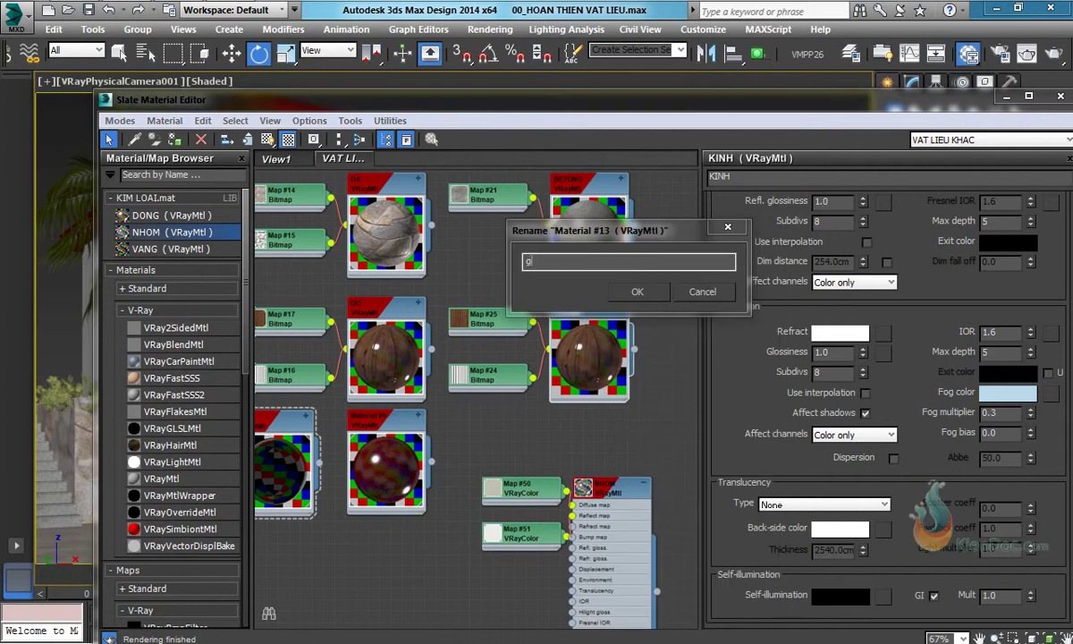
pyautogui.write('he')
pyautogui.press('Return')
# Replace the ghe material's wood color bitmap with wicker_chair_color.jpg.
pyautogui.doubleClick(471, 313)
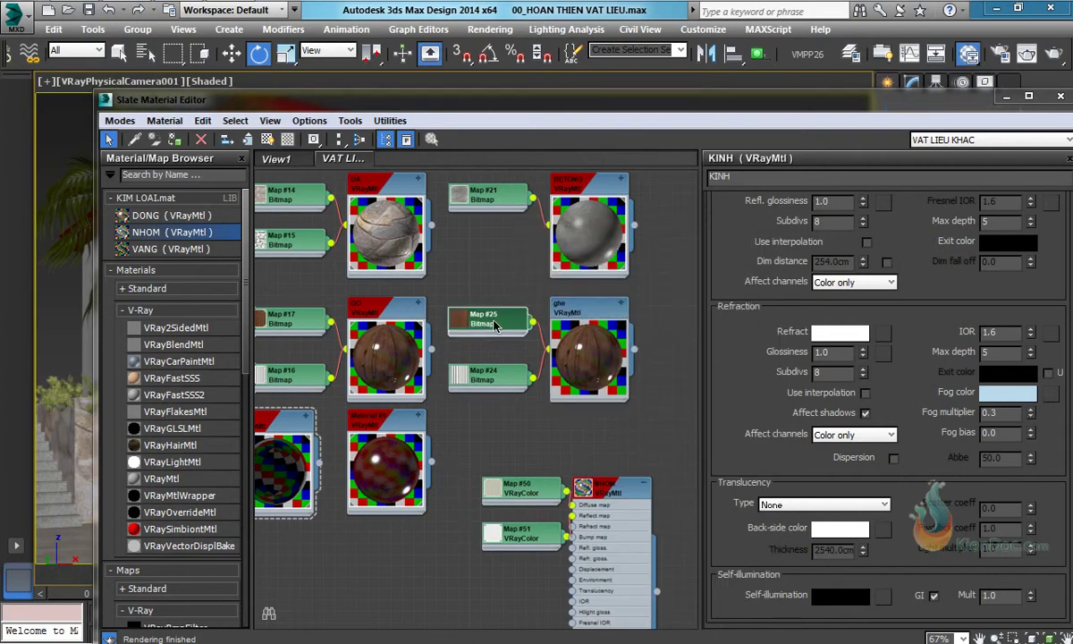
pyautogui.click(906, 449)
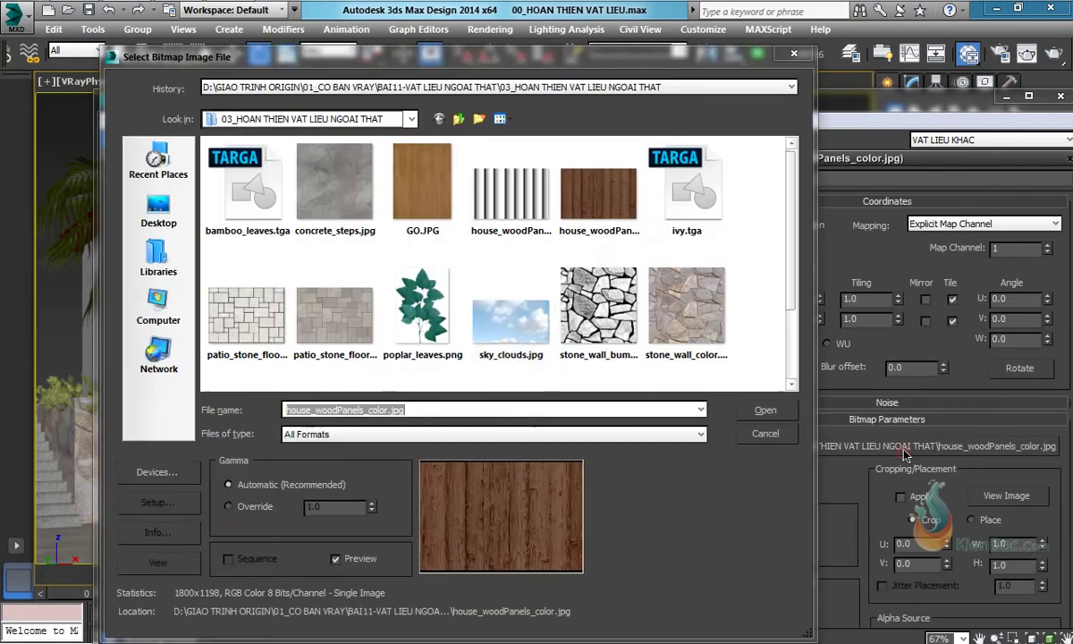
pyautogui.scroll(-5, 739, 263)
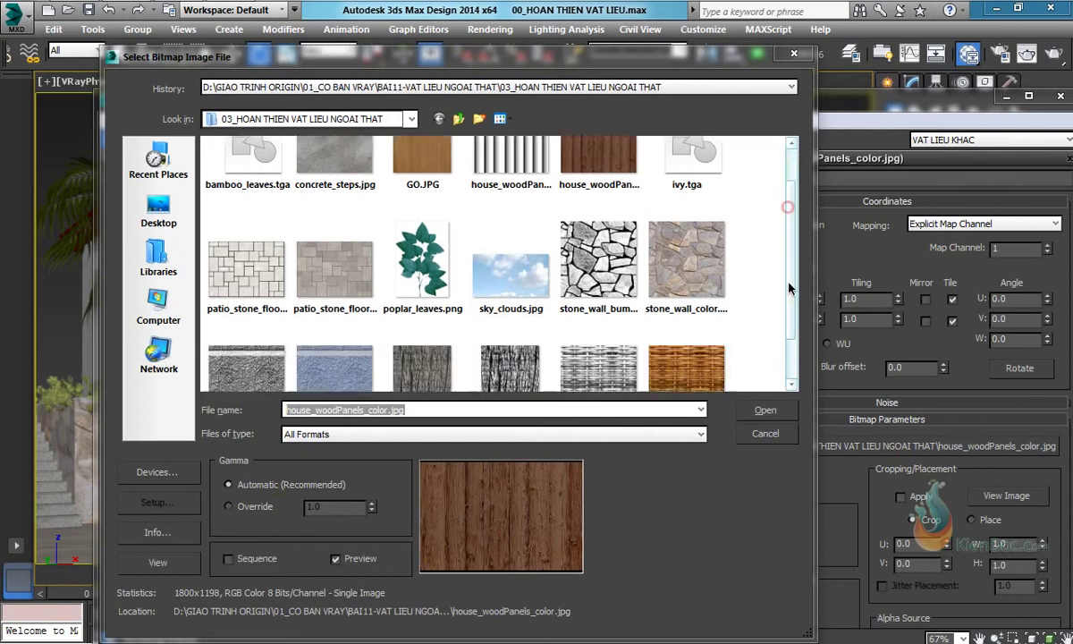
pyautogui.doubleClick(687, 318)
# Replace the ghe material's wood bump bitmap with wicker_chair_bump.jpg.
pyautogui.doubleClick(483, 375)
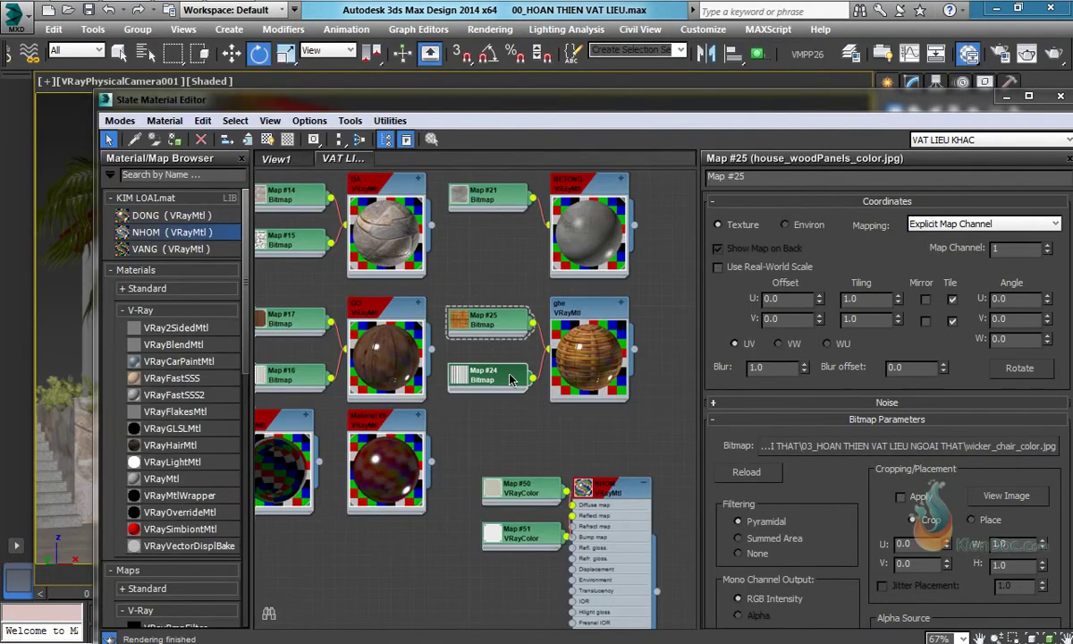
pyautogui.click(905, 446)
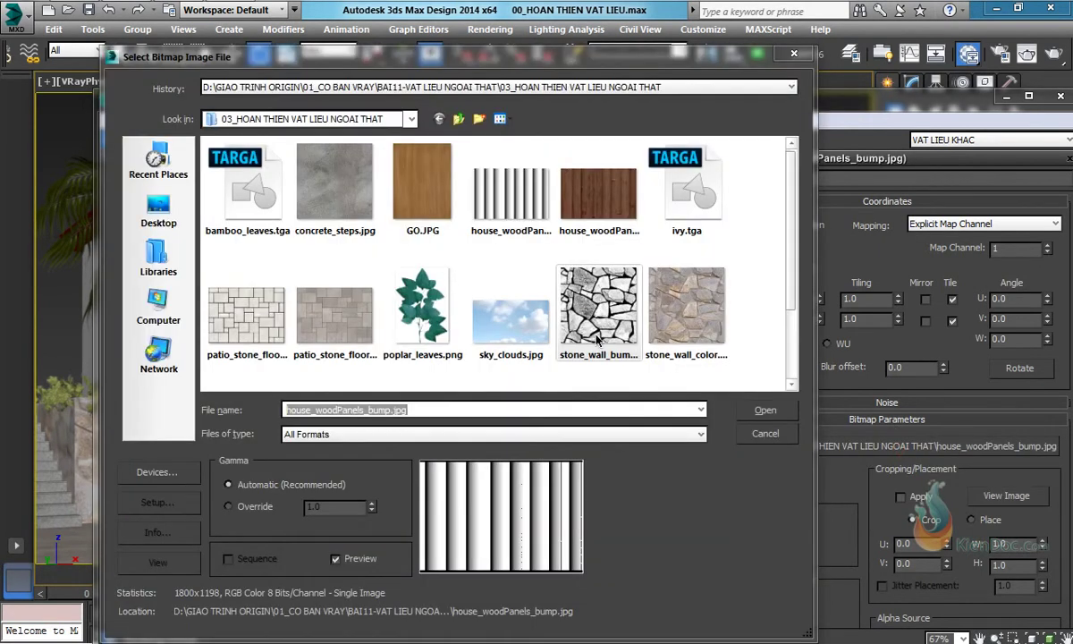
pyautogui.click(598, 340)
pyautogui.scroll(-3, 597, 322)
pyautogui.doubleClick(604, 311)
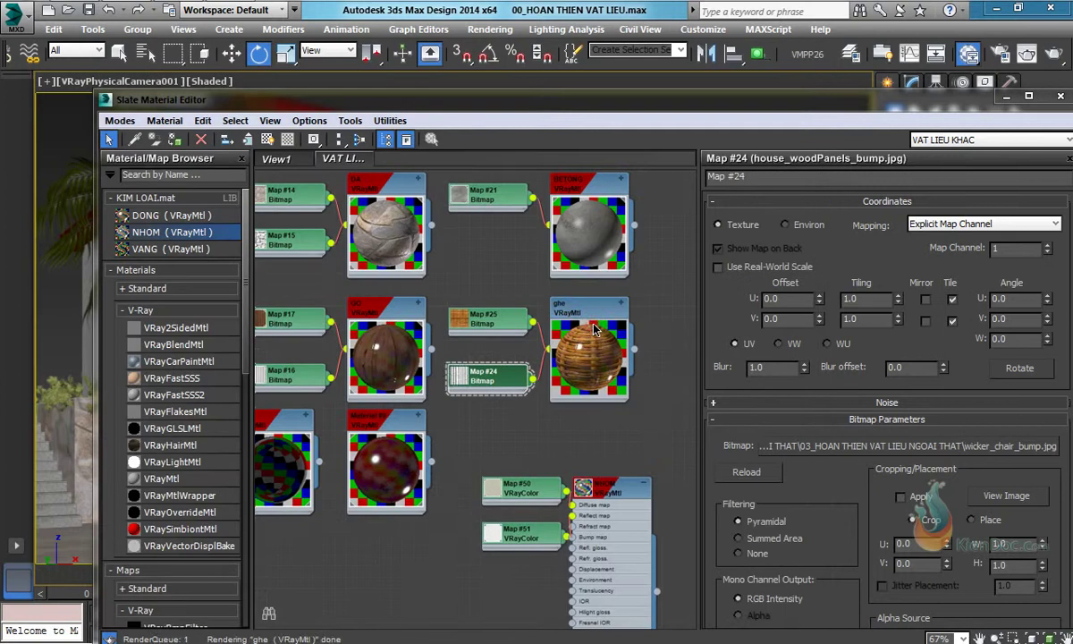
# Assign the ghe material to both selected chair frames and display its texture in the viewport, then close the material editor.
pyautogui.click(267, 139)
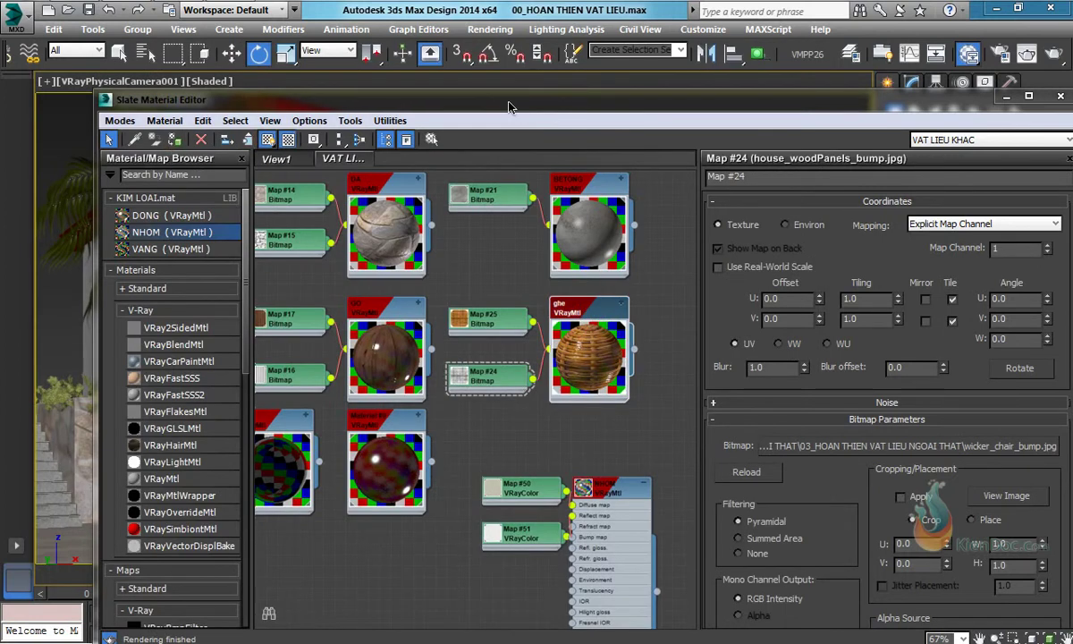
pyautogui.moveTo(517, 104); pyautogui.dragTo(475, 512)
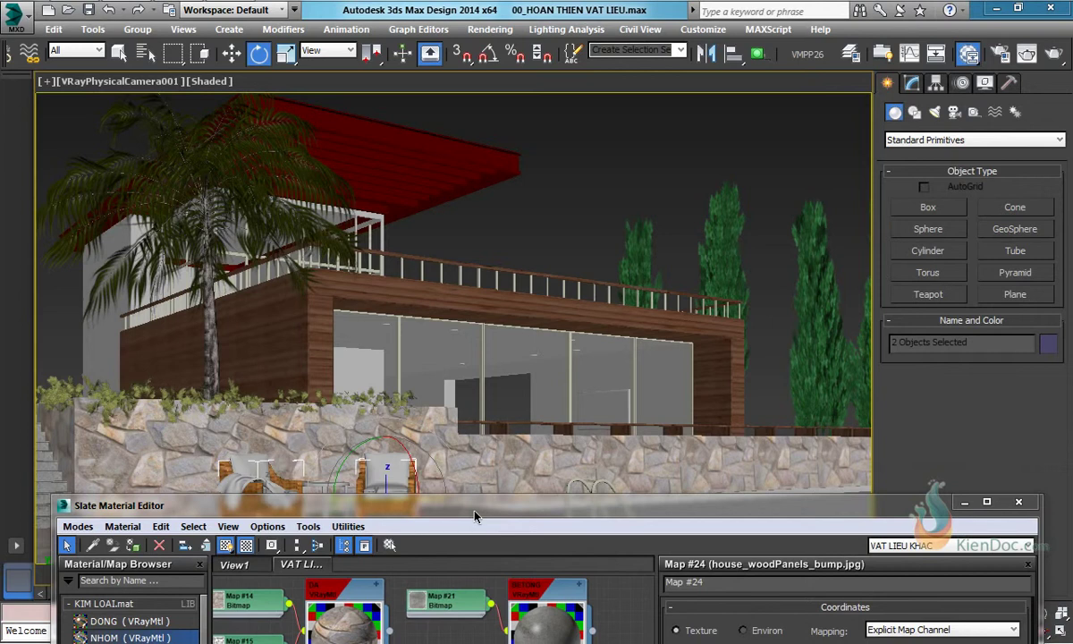
pyautogui.click(1025, 498)
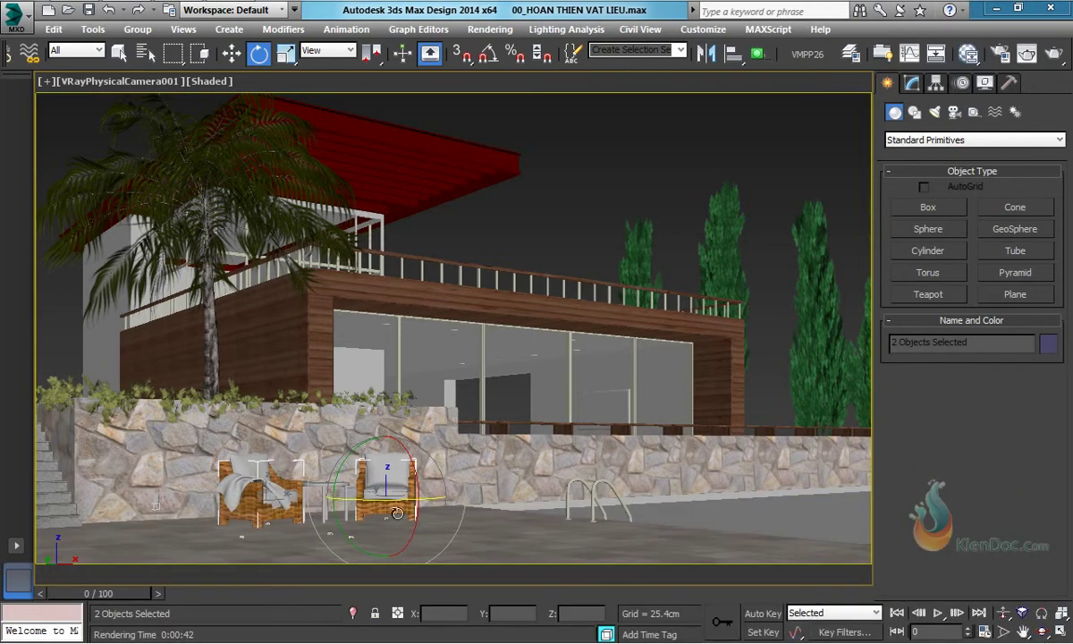
# Add a UVW Map modifier to the two selected chair frames.
pyautogui.click(913, 82)
pyautogui.click(946, 135)
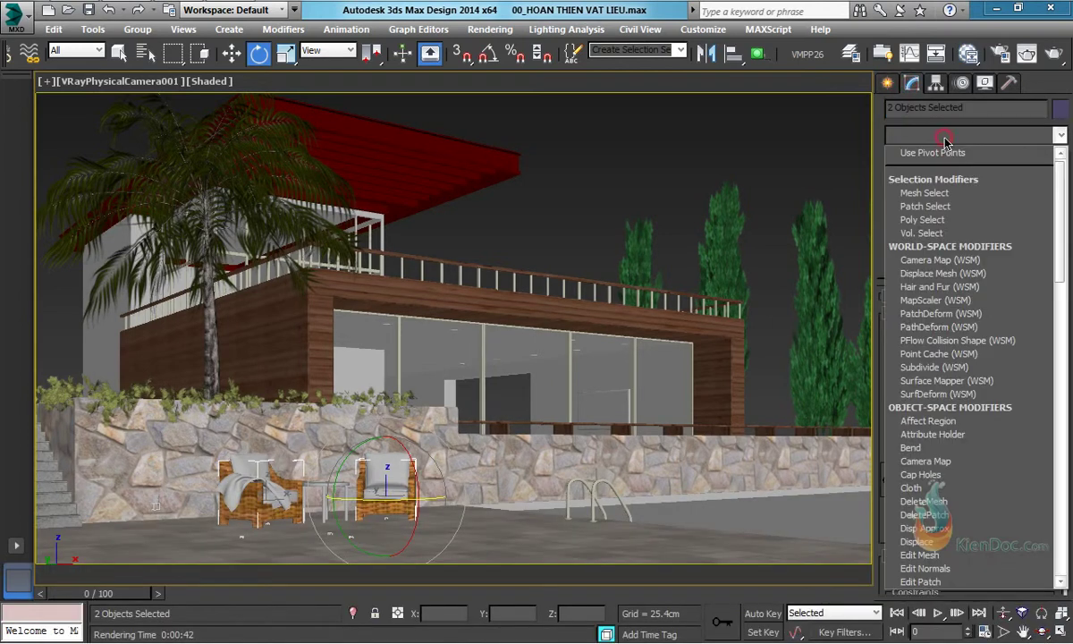
pyautogui.press('u')
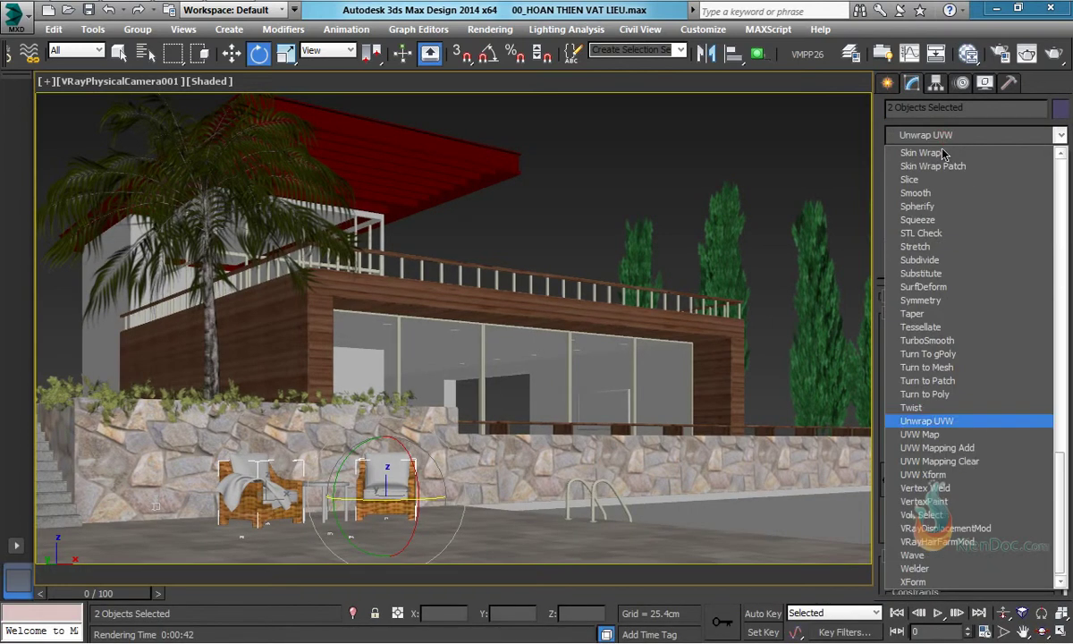
pyautogui.click(966, 437)
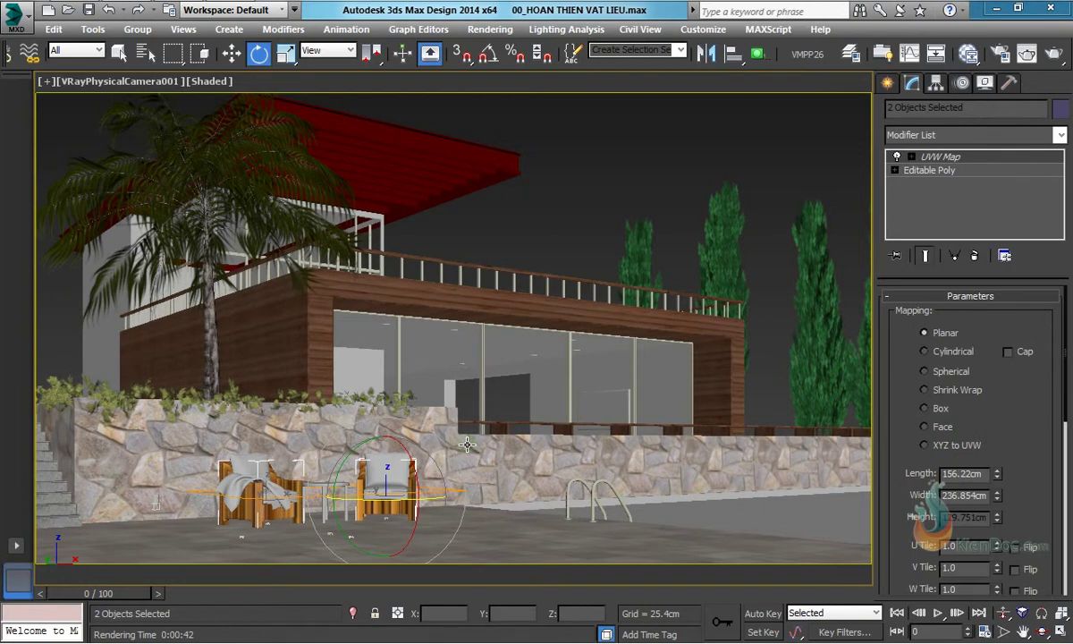
# Inspect the chairs up close in the perspective view and set their UVW mapping type to Box.
pyautogui.press('p')
pyautogui.press('z')
pyautogui.keyDown('alt'); pyautogui.moveTo(493, 305); pyautogui.dragTo(501, 357, button='middle'); pyautogui.keyUp('alt')
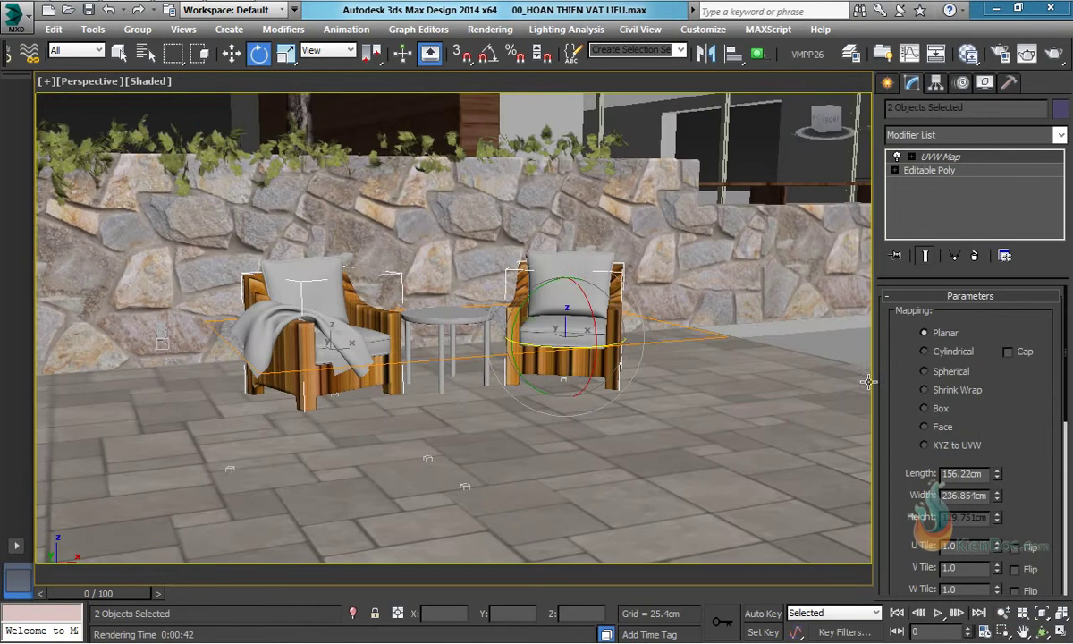
pyautogui.click(946, 352)
pyautogui.click(944, 371)
pyautogui.click(941, 390)
pyautogui.click(937, 411)
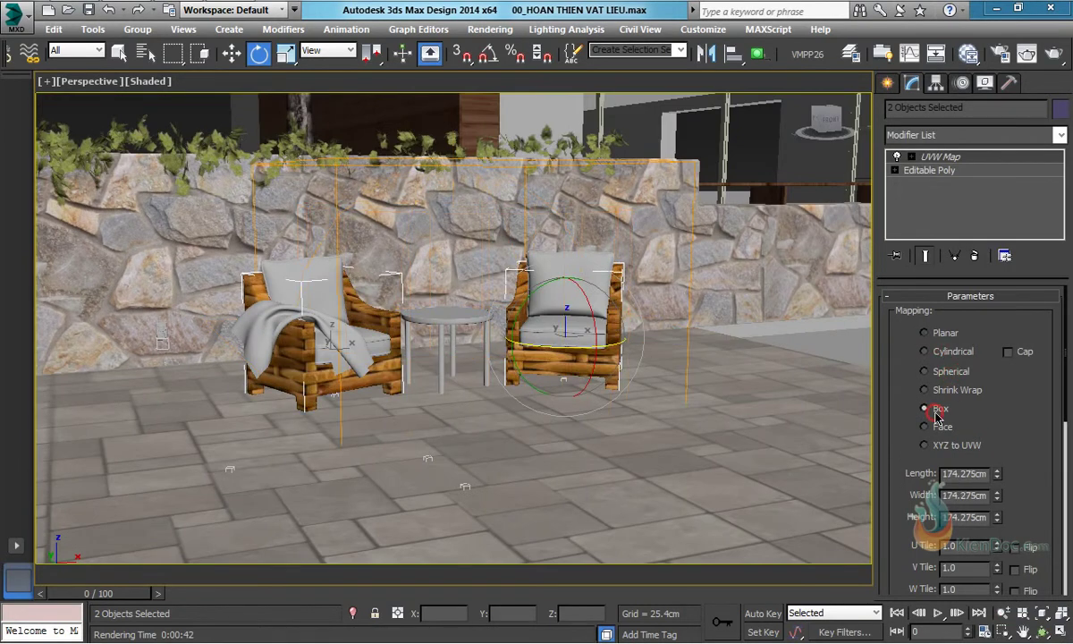
# Set the U, V and W tiling of the chairs' UVW Map modifier to 5.0.
pyautogui.scroll(-3, 922, 492)
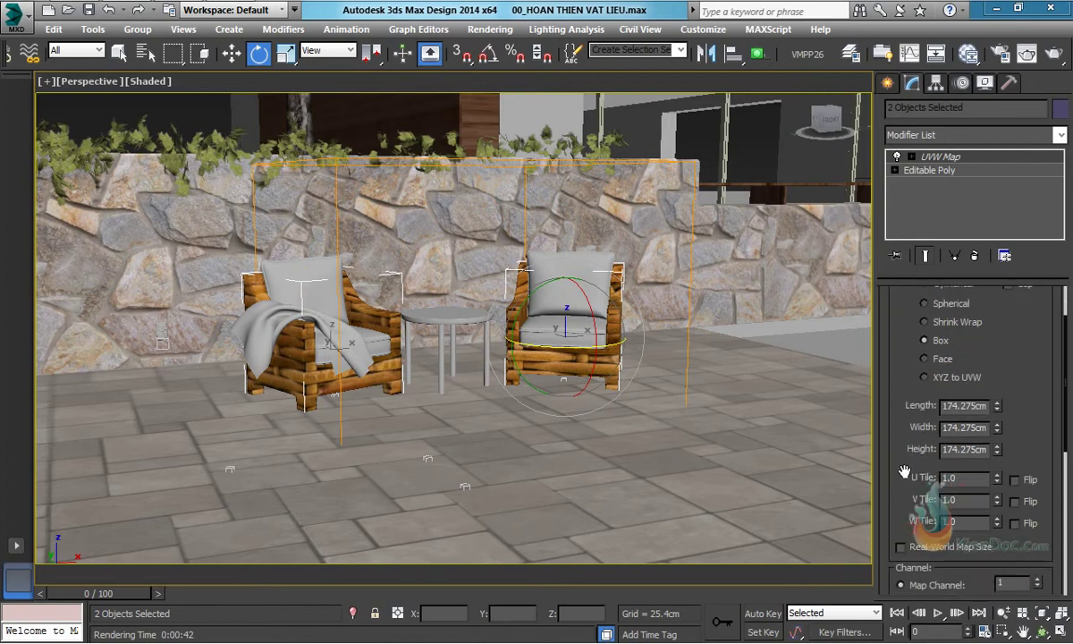
pyautogui.doubleClick(963, 481)
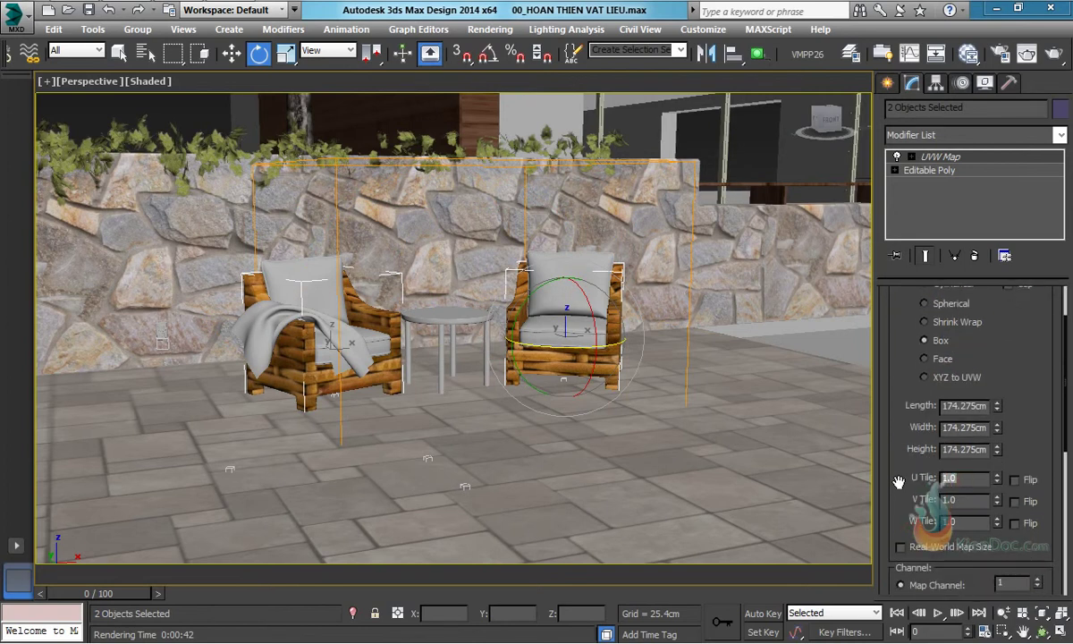
pyautogui.press('Return')
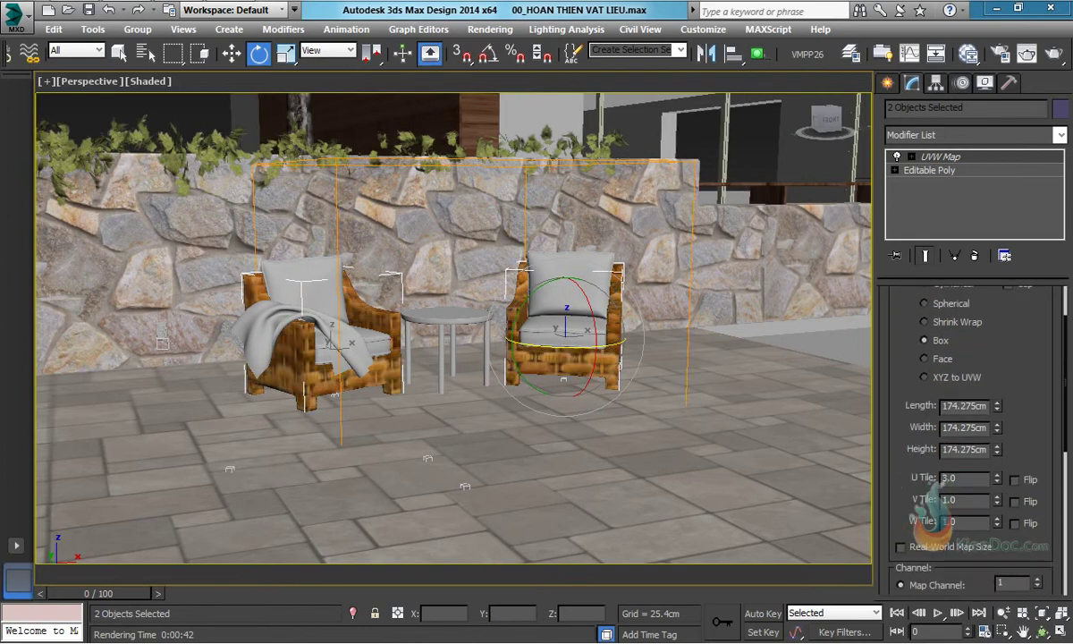
pyautogui.write('3')
pyautogui.press('Return')
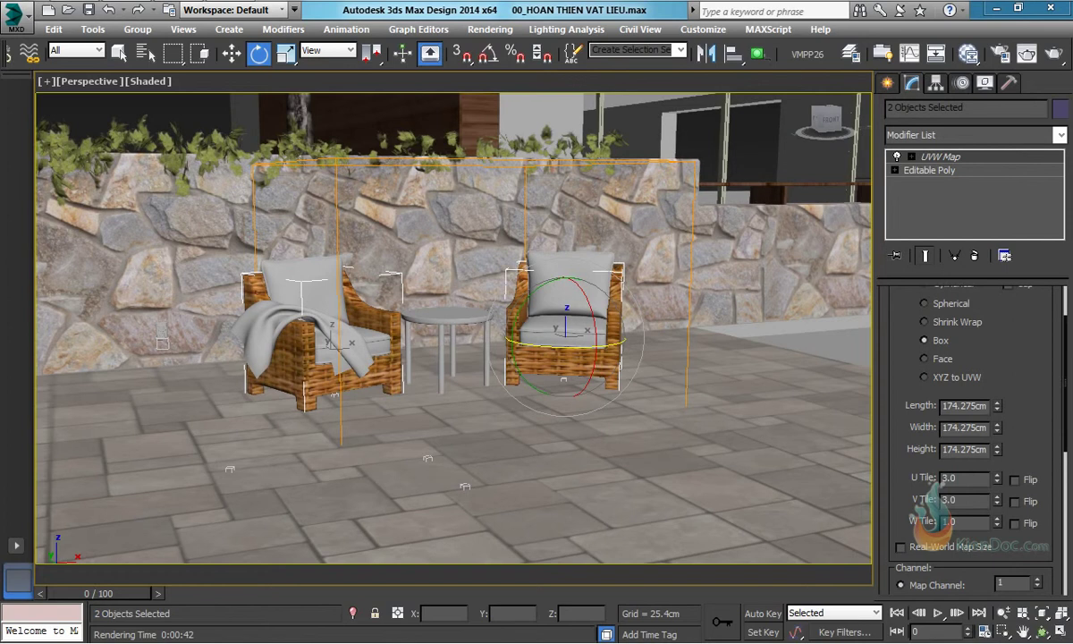
pyautogui.write('5')
pyautogui.press('Return')
pyautogui.write('5')
pyautogui.press('Return')
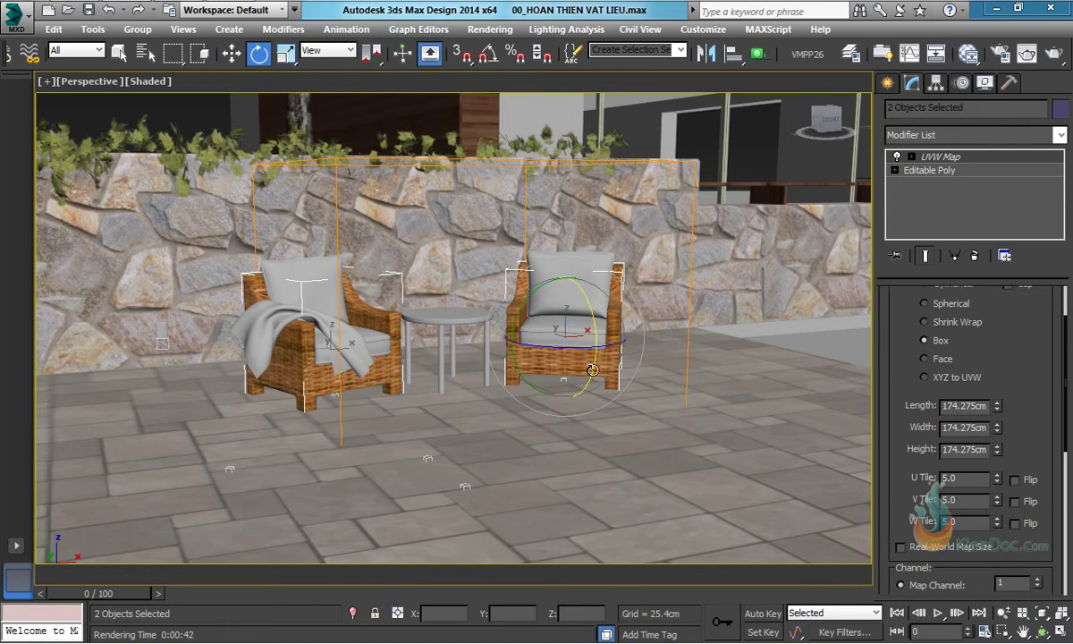
# Select the round table between the chairs and open the material editor.
pyautogui.scroll(8, 483, 371)
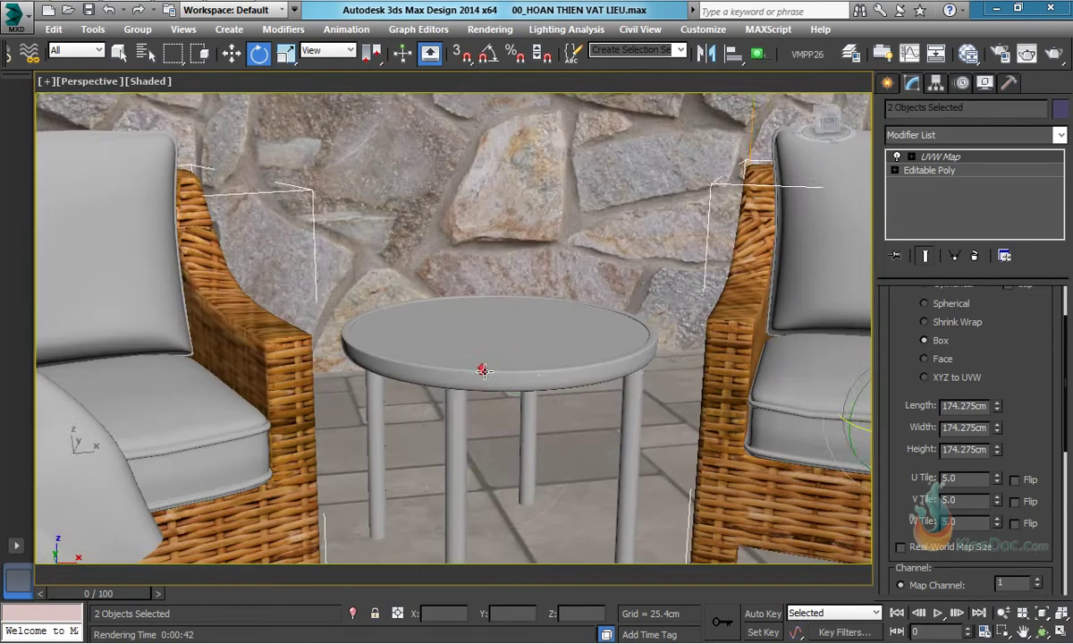
pyautogui.click(483, 370)
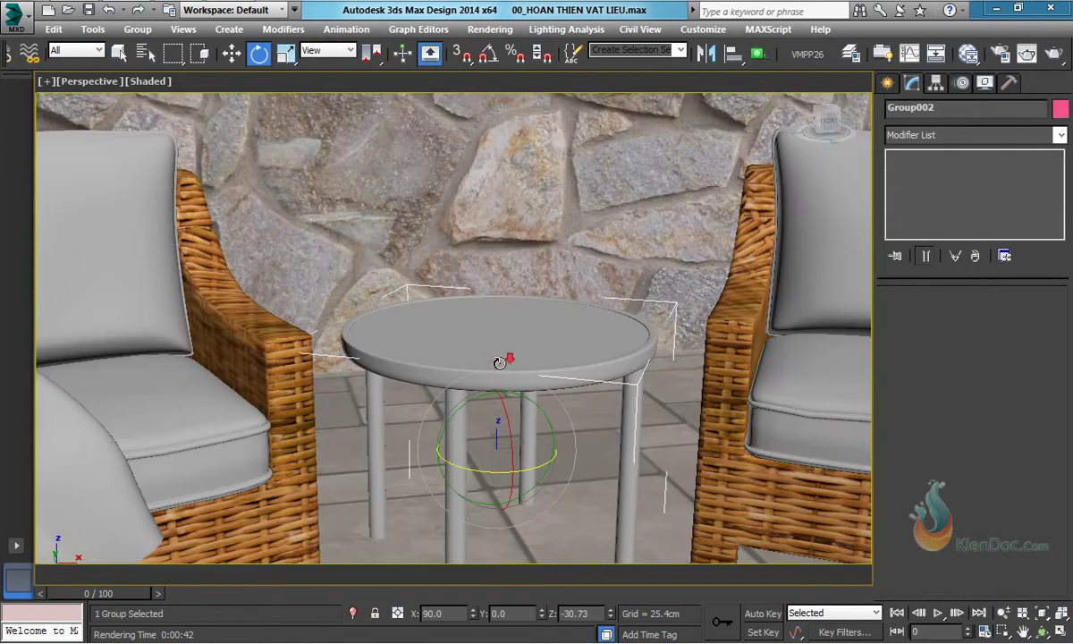
pyautogui.scroll(-5, 501, 362)
pyautogui.press('m')
# Duplicate the ghe material with its bitmap maps and delete the bump map of the copy.
pyautogui.moveTo(545, 493); pyautogui.dragTo(559, 144)
pyautogui.scroll(-3, 535, 376)
pyautogui.moveTo(535, 373); pyautogui.dragTo(396, 430)
pyautogui.keyDown('shift'); pyautogui.moveTo(453, 370); pyautogui.dragTo(605, 367); pyautogui.keyUp('shift')
pyautogui.scroll(3, 593, 361)
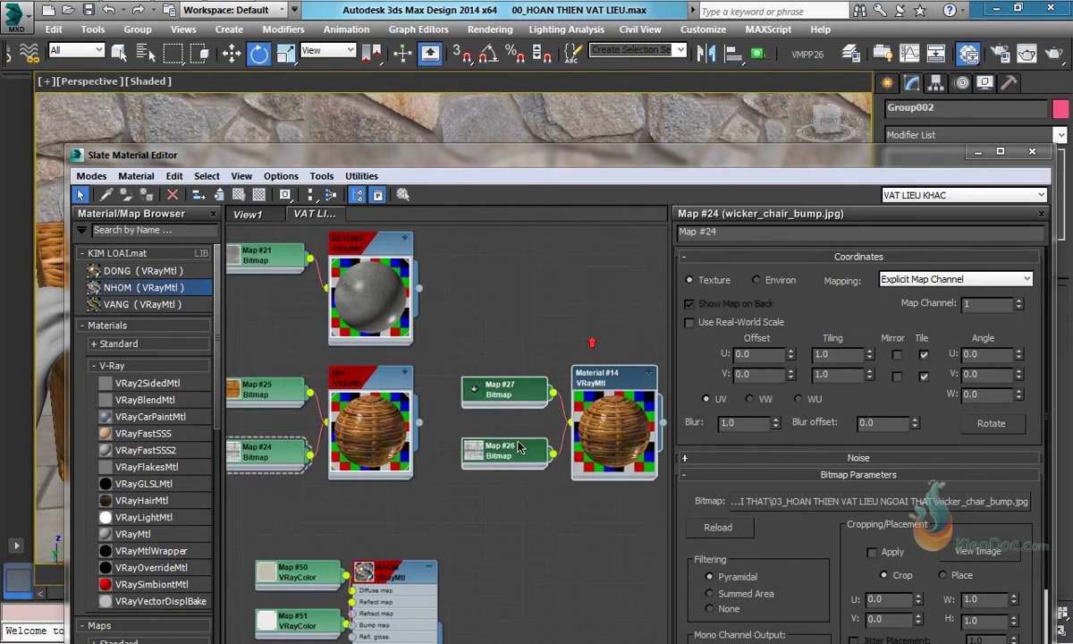
pyautogui.click(497, 445)
pyautogui.press('Delete')
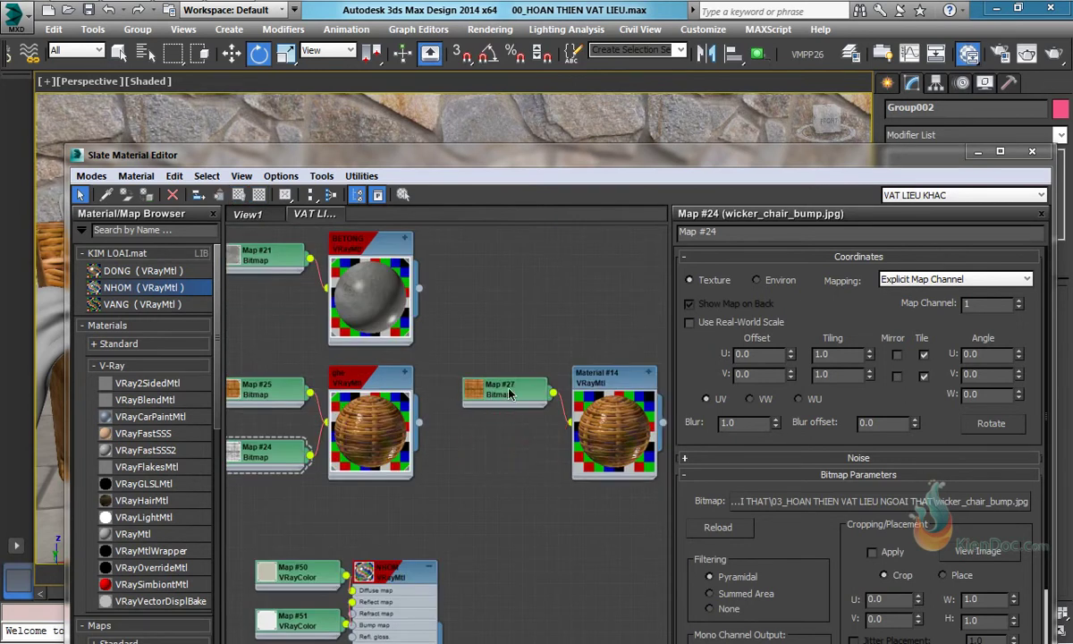
# Load GO.JPG into the bitmap map of the copied wicker material.
pyautogui.click(487, 387)
pyautogui.click(828, 500)
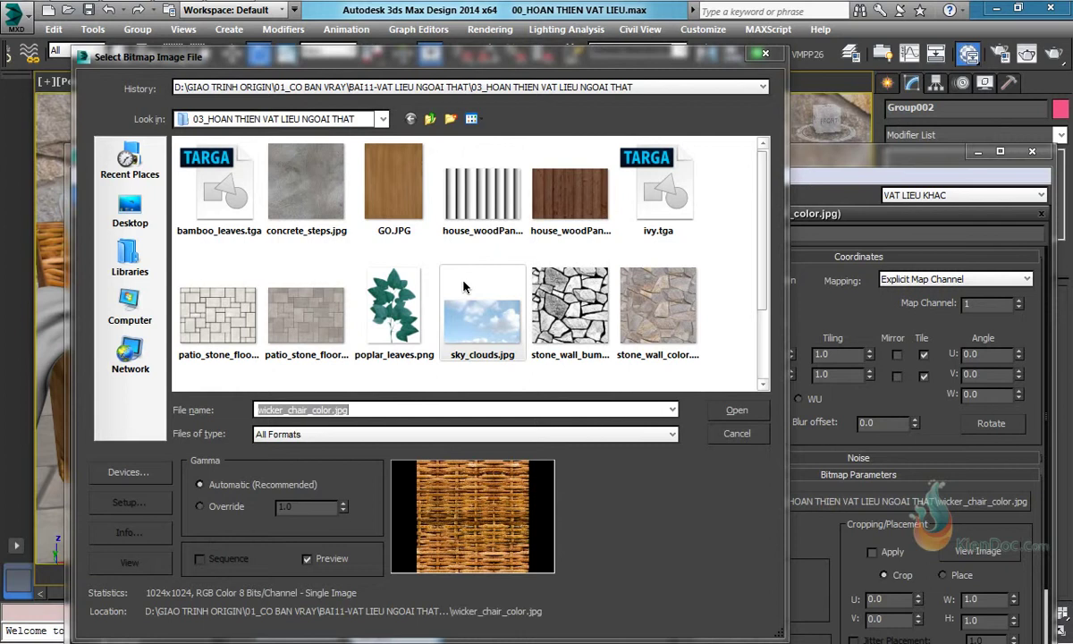
pyautogui.click(370, 179)
pyautogui.doubleClick(370, 179)
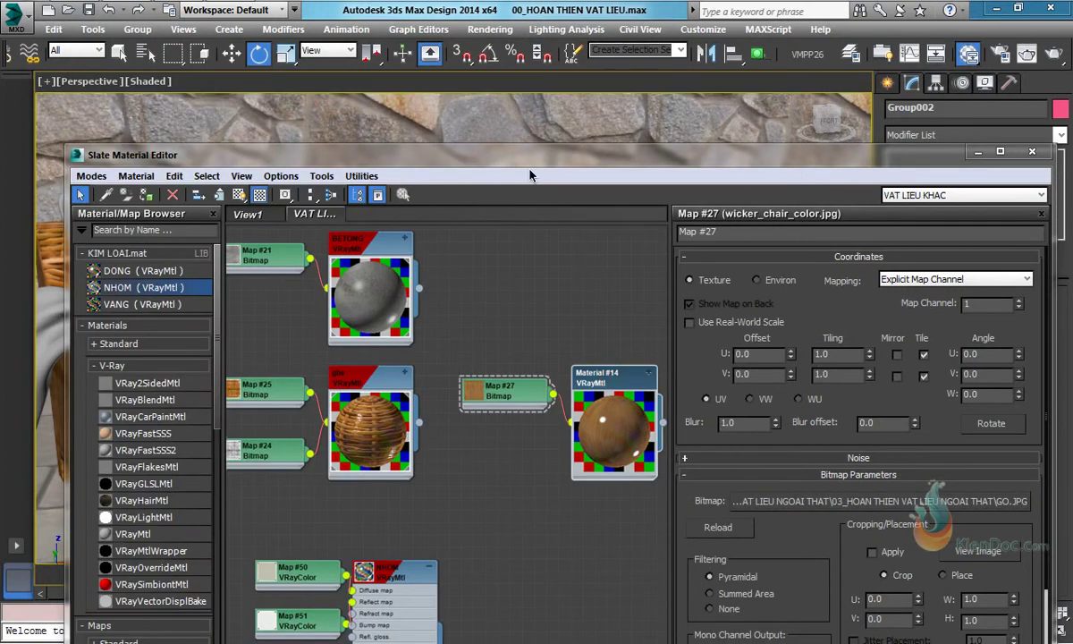
# Show the wood texture in the viewport and assign the wood material to the round table.
pyautogui.moveTo(497, 159); pyautogui.dragTo(619, 296)
pyautogui.click(362, 332)
pyautogui.click(341, 332)
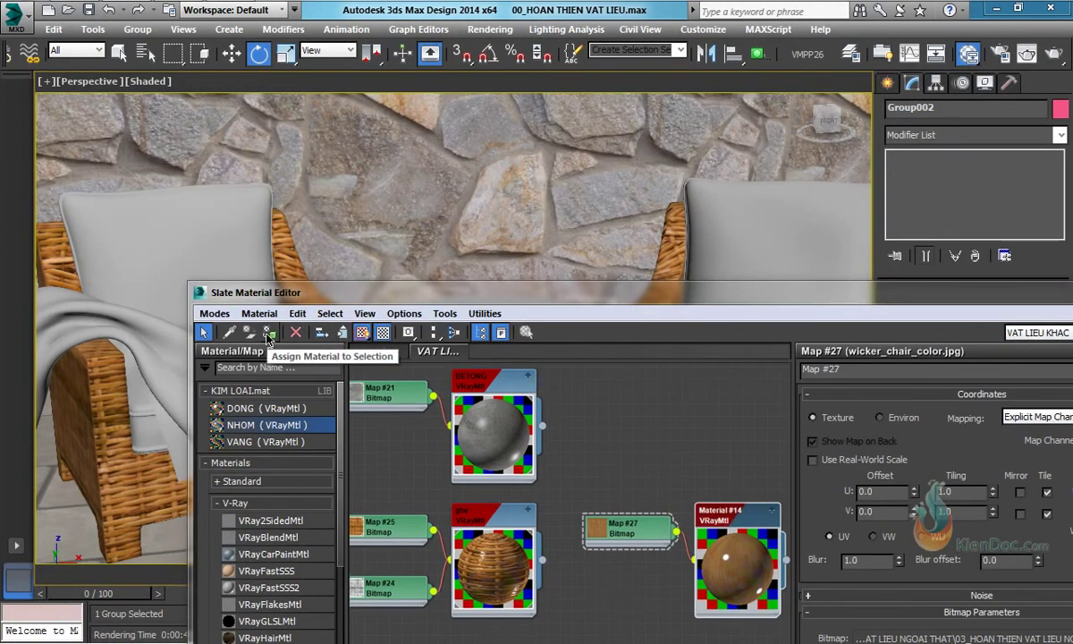
pyautogui.moveTo(548, 295); pyautogui.dragTo(538, 439)
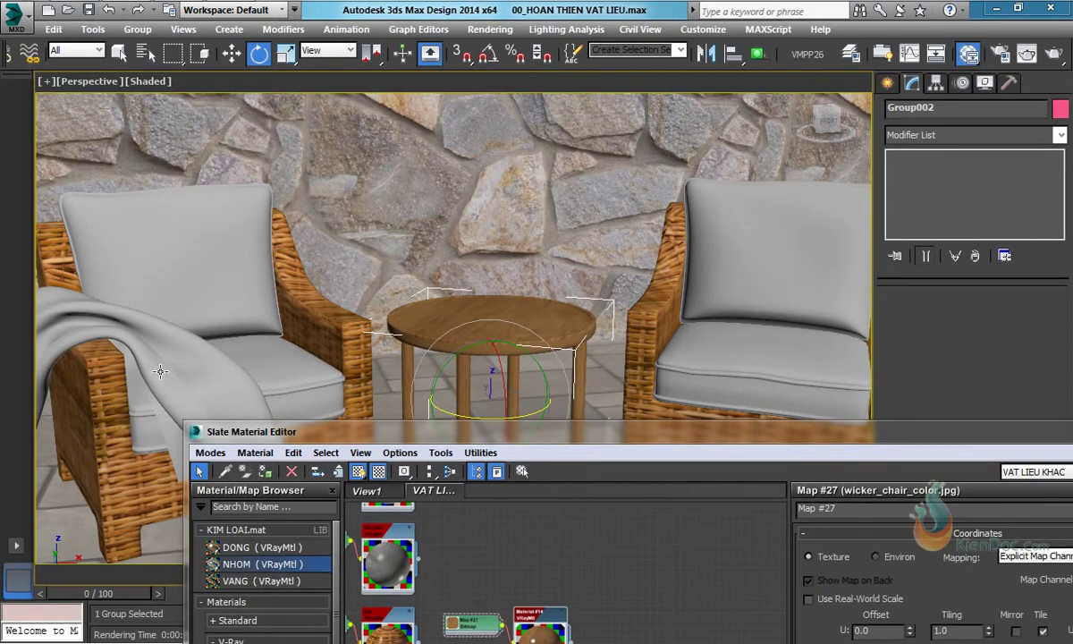
# Select the towel draped over the chair and duplicate the wood material together with its bitmap map.
pyautogui.click(170, 338)
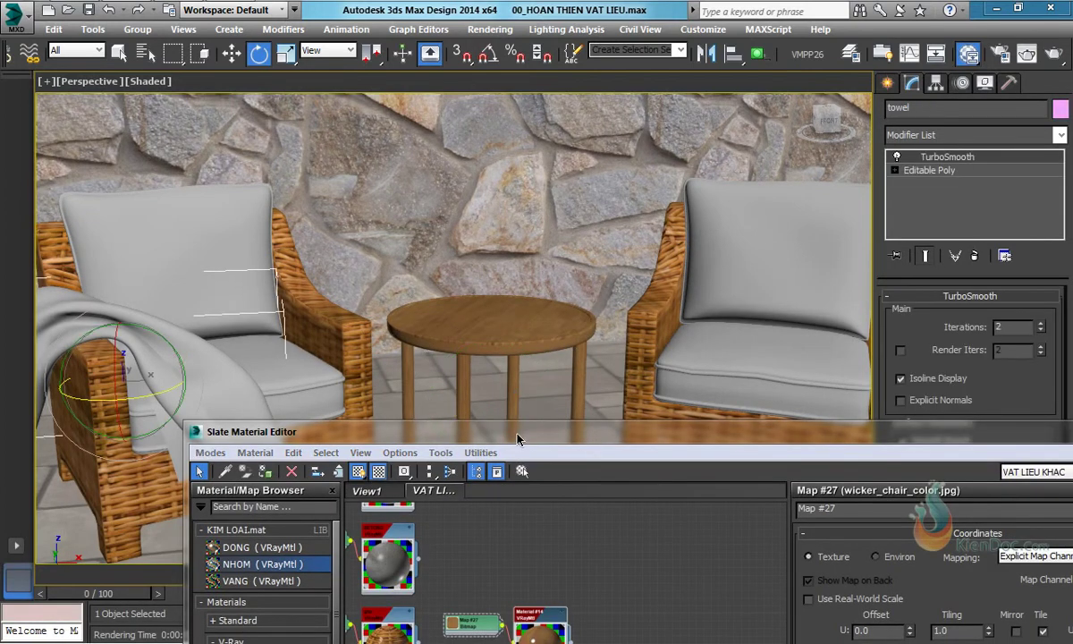
pyautogui.moveTo(517, 439); pyautogui.dragTo(397, 184)
pyautogui.moveTo(532, 335); pyautogui.dragTo(345, 435)
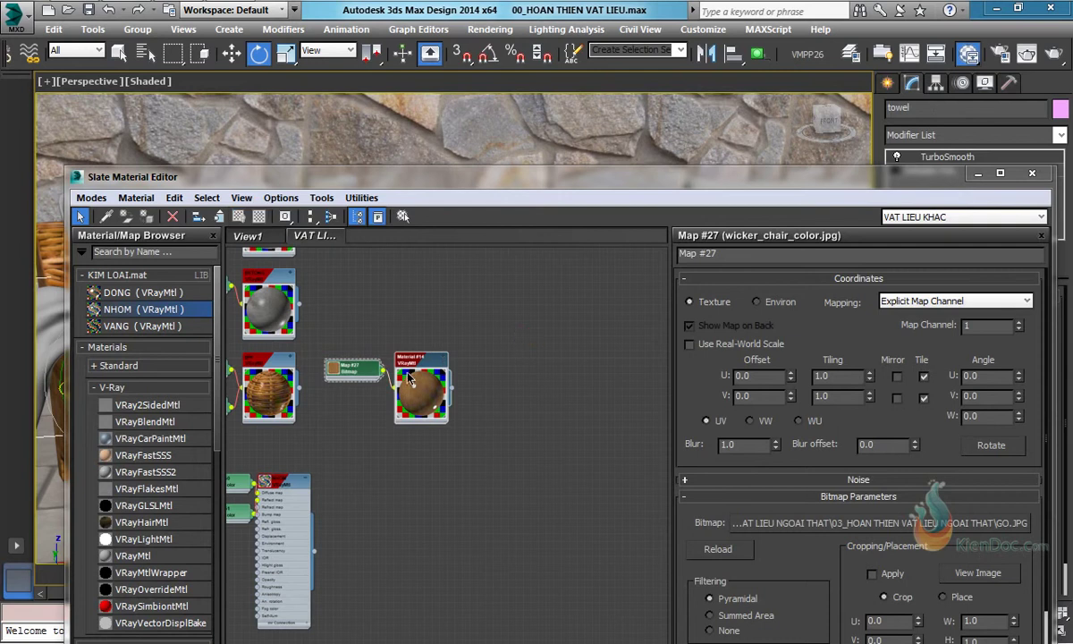
pyautogui.keyDown('shift'); pyautogui.moveTo(415, 365); pyautogui.dragTo(559, 361); pyautogui.keyUp('shift')
pyautogui.scroll(4, 560, 367)
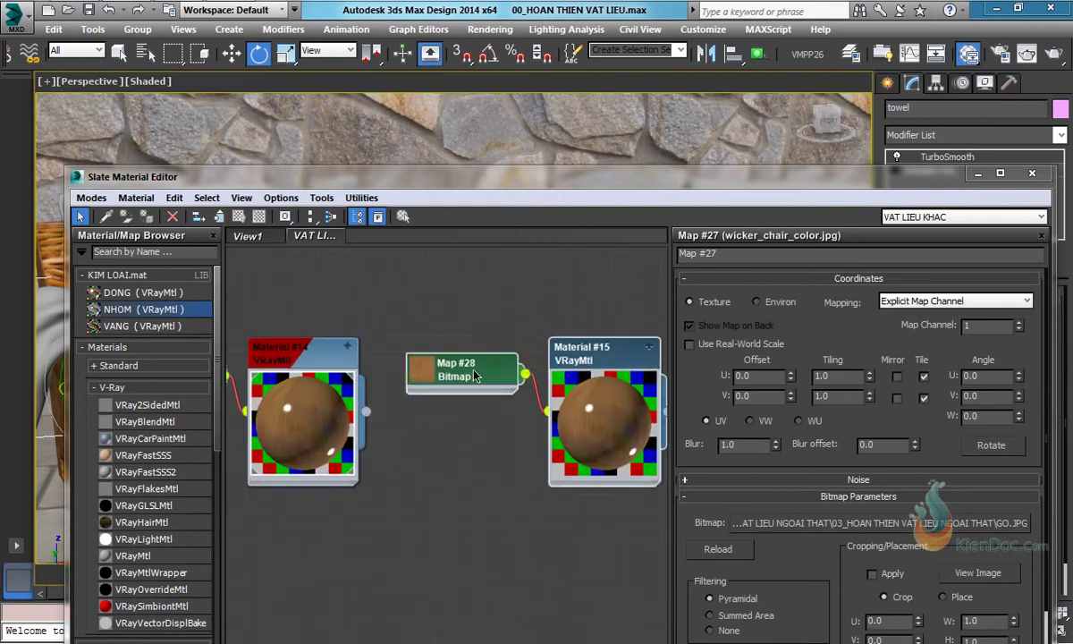
pyautogui.click(590, 336)
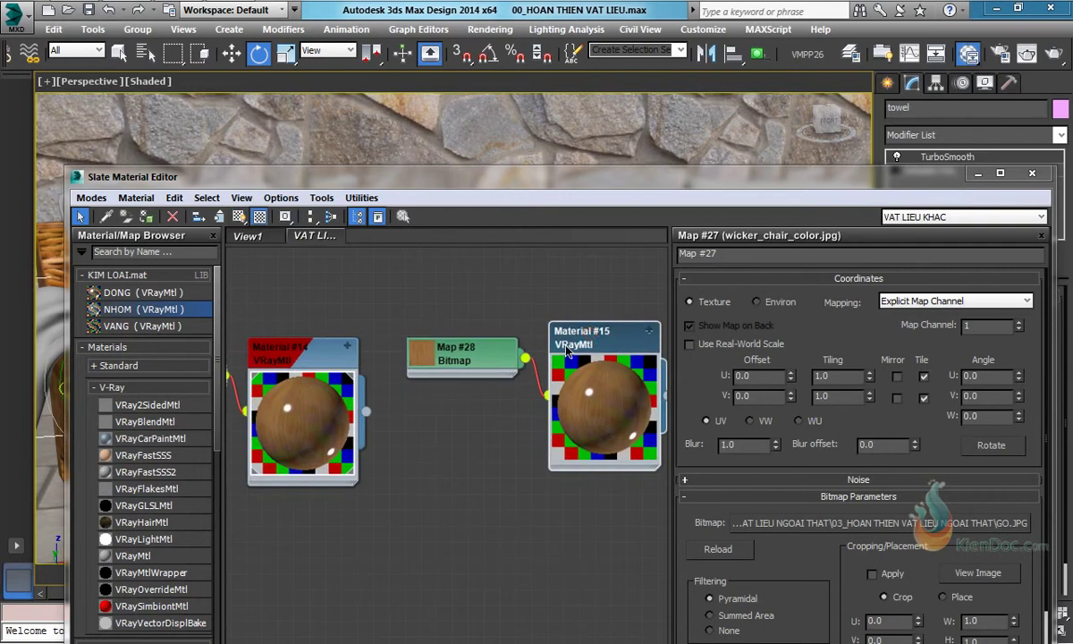
# Replace the bitmap of the duplicated material's map with towel_color.jpg.
pyautogui.doubleClick(471, 339)
pyautogui.click(796, 511)
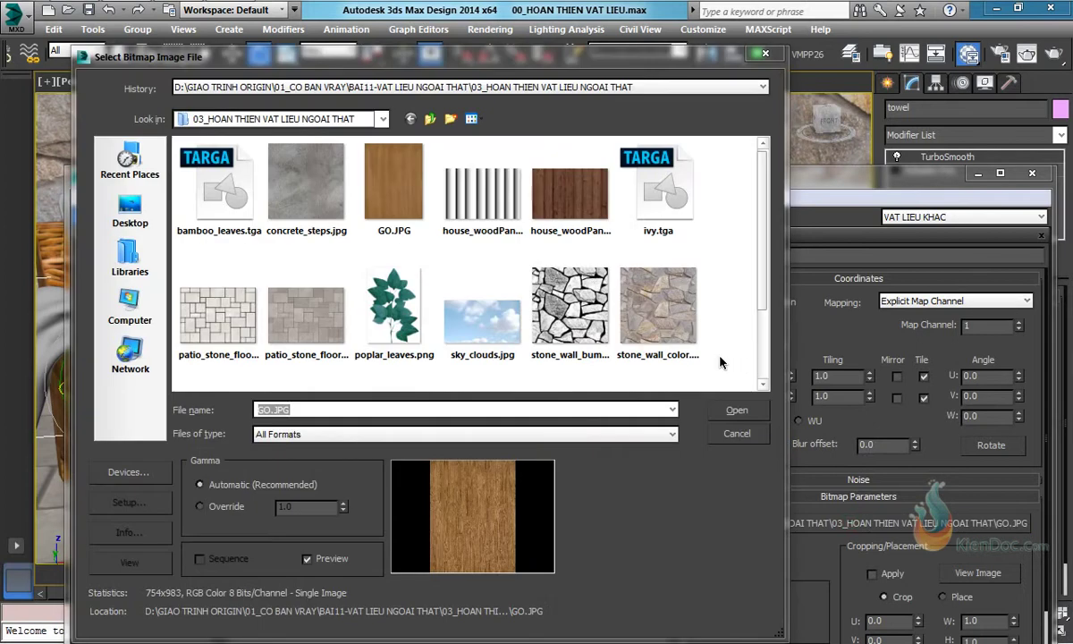
pyautogui.scroll(-2, 720, 268)
pyautogui.click(291, 320)
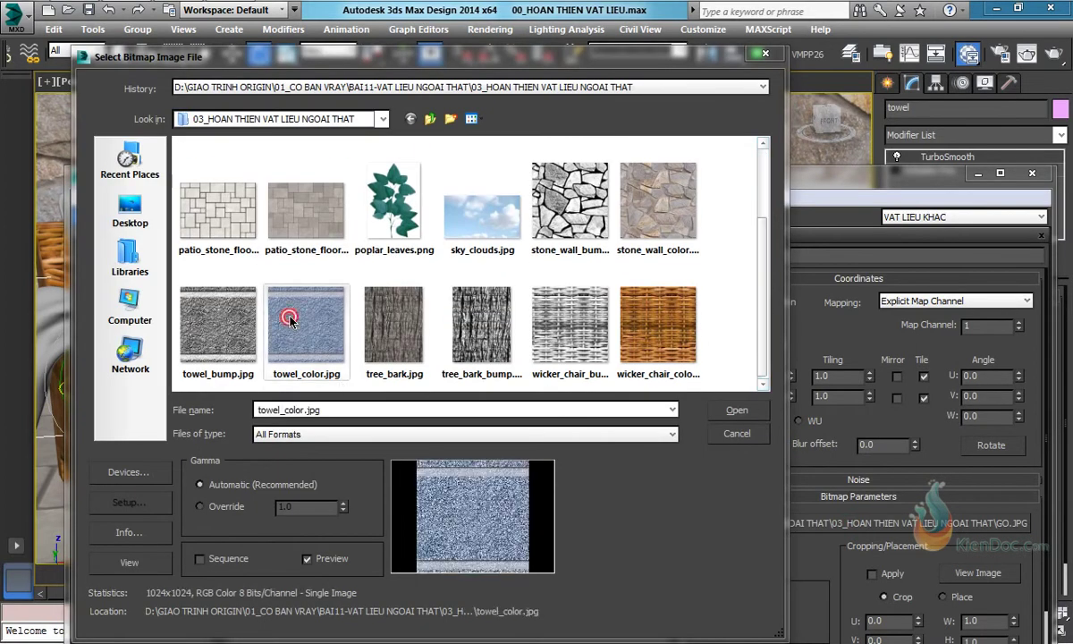
pyautogui.doubleClick(290, 319)
# Duplicate the towel color map, connect the copy as the material's bump map and load towel_bump.jpg into it.
pyautogui.click(465, 362)
pyautogui.moveTo(466, 362)
pyautogui.keyDown('shift'); pyautogui.mouseDown()
pyautogui.moveTo(466, 423)
pyautogui.moveTo(548, 411)
pyautogui.moveTo(549, 516)
pyautogui.mouseUp(); pyautogui.keyUp('shift')
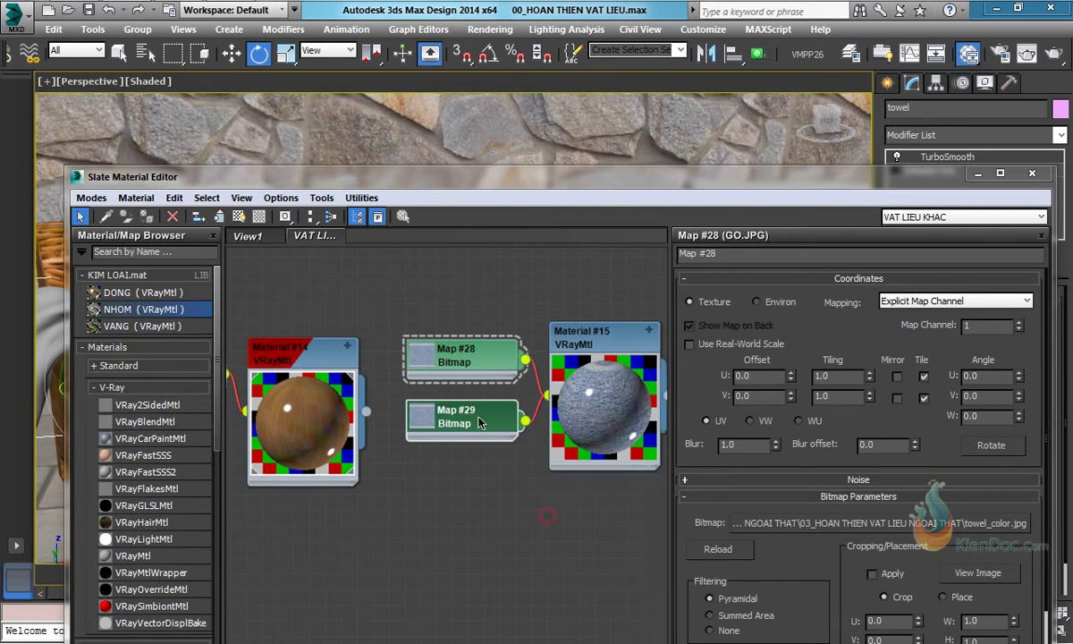
pyautogui.click(456, 413)
pyautogui.click(752, 523)
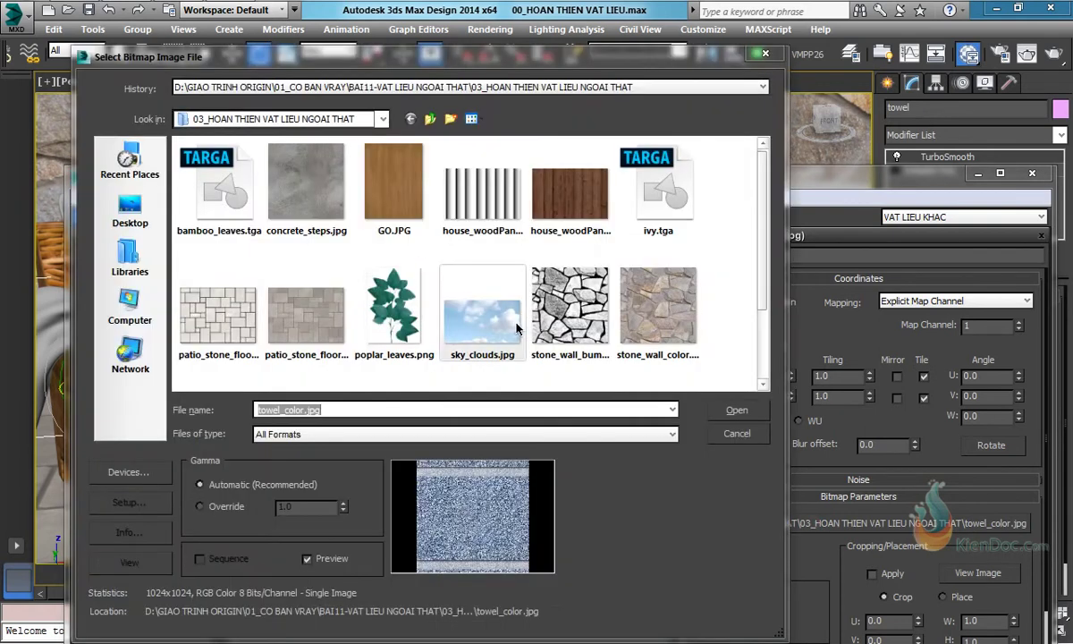
pyautogui.click(304, 308)
pyautogui.scroll(-1, 396, 262)
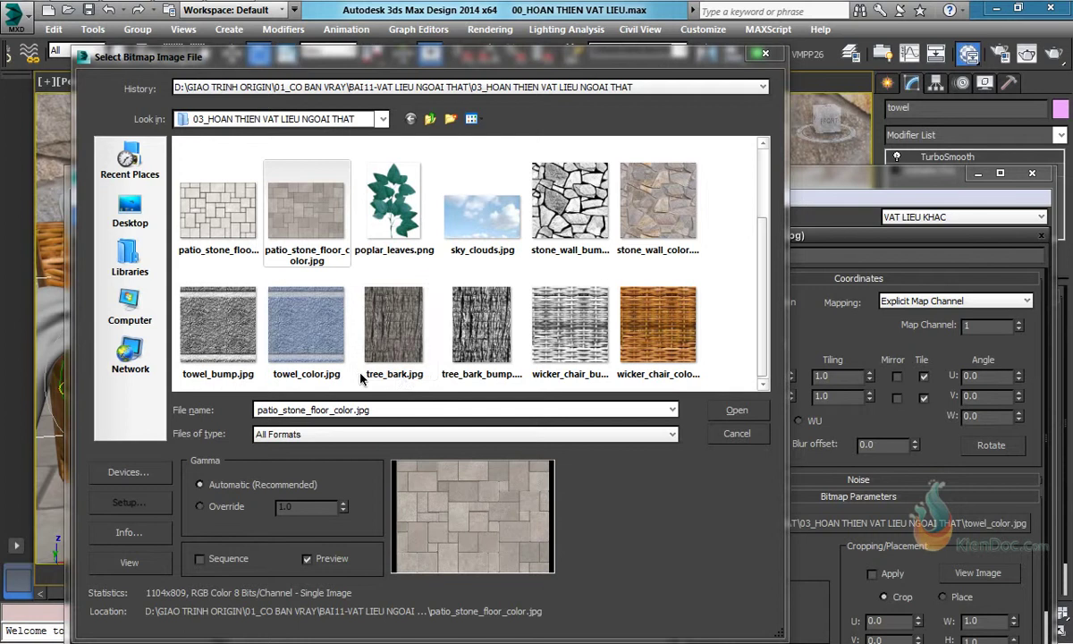
pyautogui.doubleClick(217, 324)
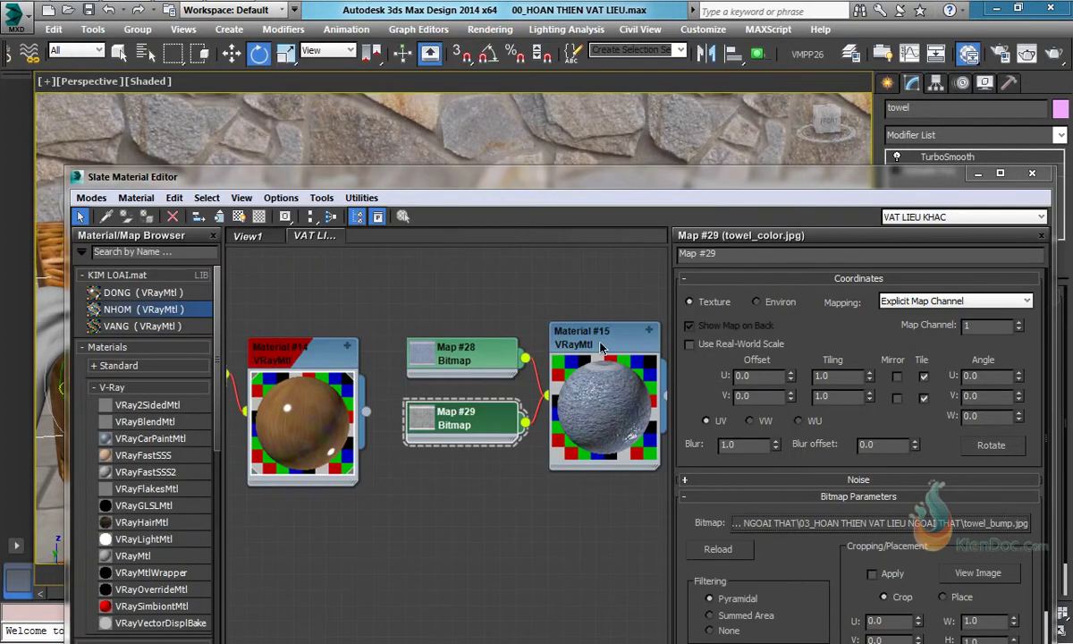
# Set the towel material's reflection glossiness to 1.0 and its reflection color to black.
pyautogui.doubleClick(601, 347)
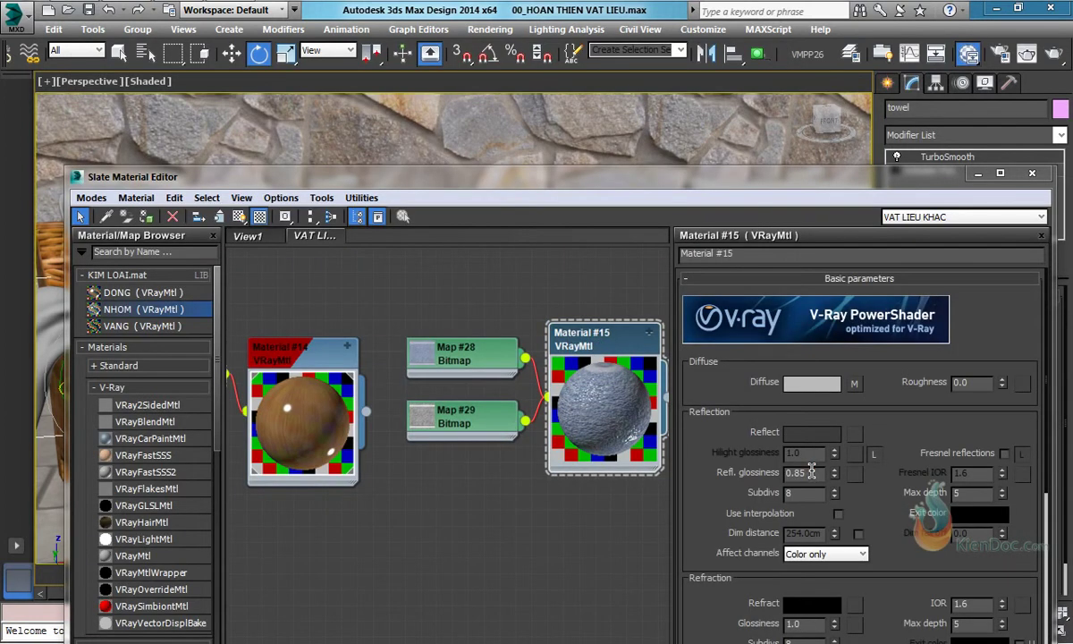
pyautogui.doubleClick(812, 471)
pyautogui.write('1')
pyautogui.press('Return')
pyautogui.click(812, 436)
pyautogui.moveTo(549, 120); pyautogui.dragTo(548, 107)
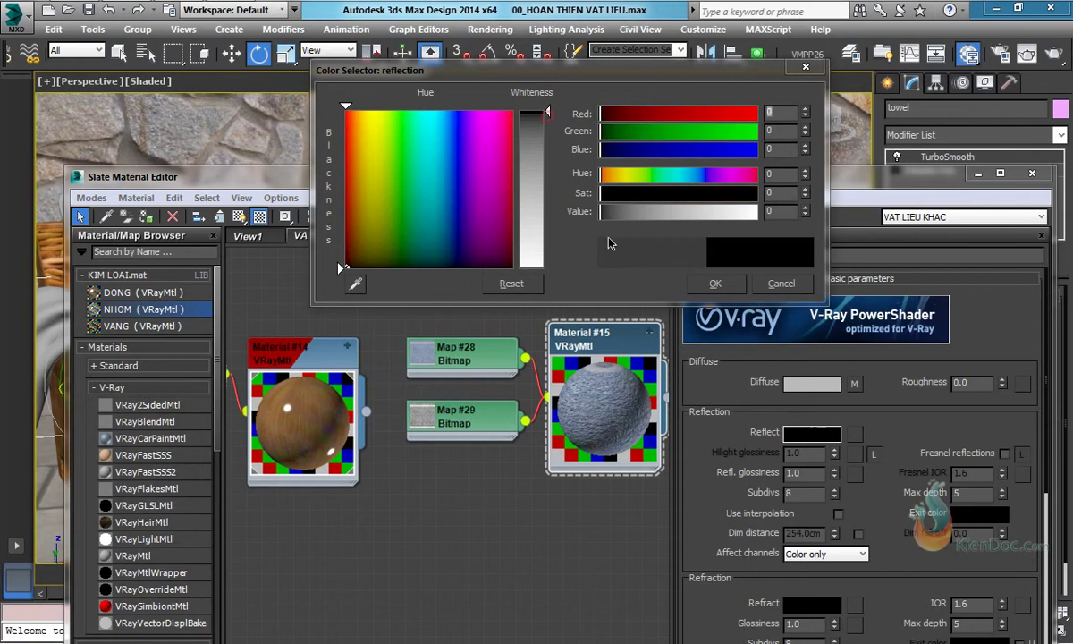
pyautogui.click(715, 286)
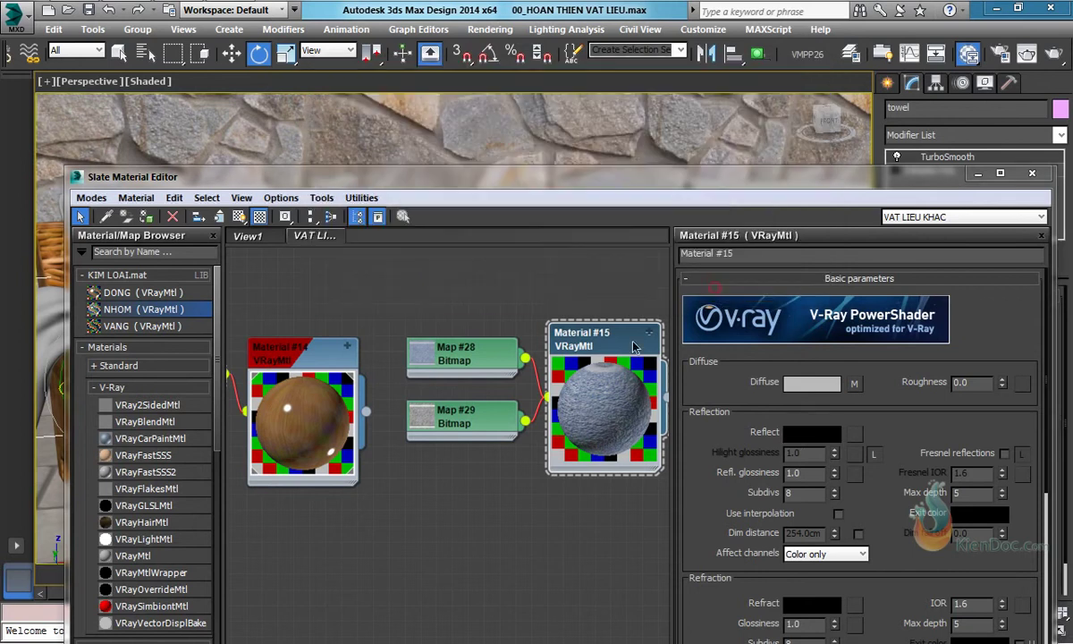
# Show the towel material's texture in the viewport and assign the material to the towel.
pyautogui.click(239, 217)
pyautogui.click(146, 217)
pyautogui.moveTo(662, 179); pyautogui.dragTo(609, 479)
# Return to the VRayPhysicalCamera001 view and open the V-Ray frame buffer with the material editor out of the way.
pyautogui.keyDown('alt'); pyautogui.moveTo(617, 313); pyautogui.dragTo(481, 273, button='middle'); pyautogui.keyUp('alt')
pyautogui.scroll(-6, 482, 273)
pyautogui.moveTo(599, 296); pyautogui.dragTo(521, 325, button='middle')
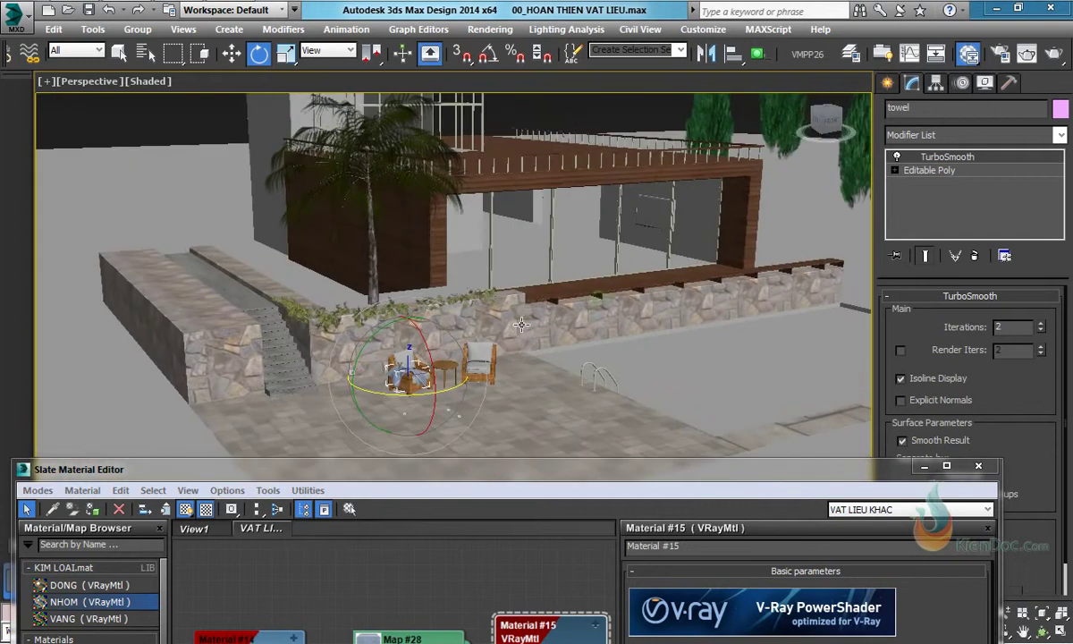
pyautogui.scroll(3, 532, 295)
pyautogui.moveTo(657, 282); pyautogui.dragTo(528, 328, button='middle')
pyautogui.press('c')
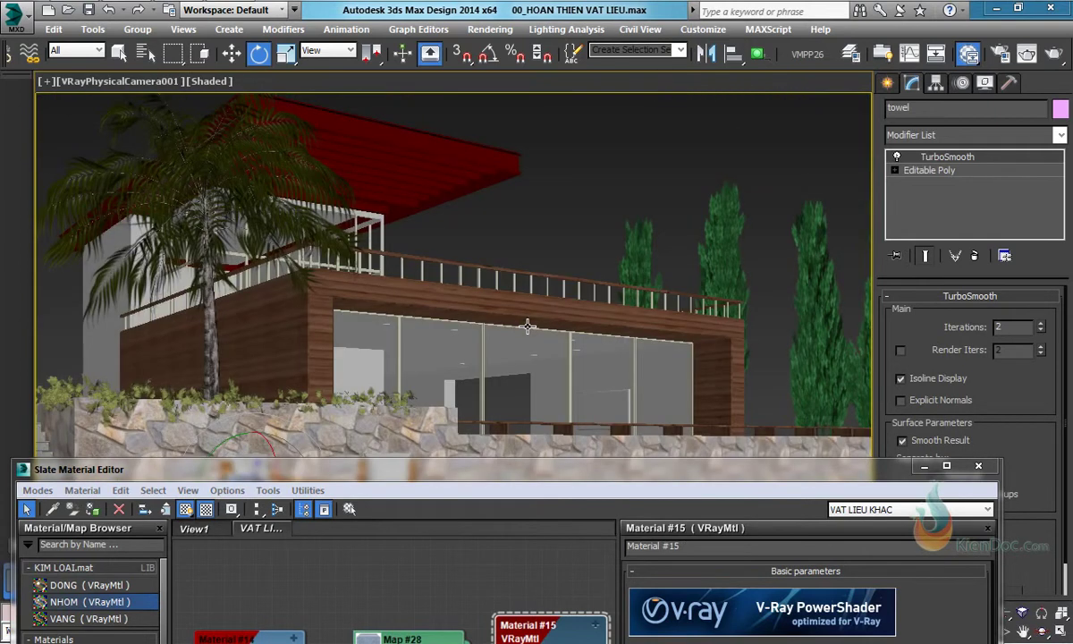
pyautogui.click(924, 466)
pyautogui.rightClick(456, 217)
pyautogui.click(517, 427)
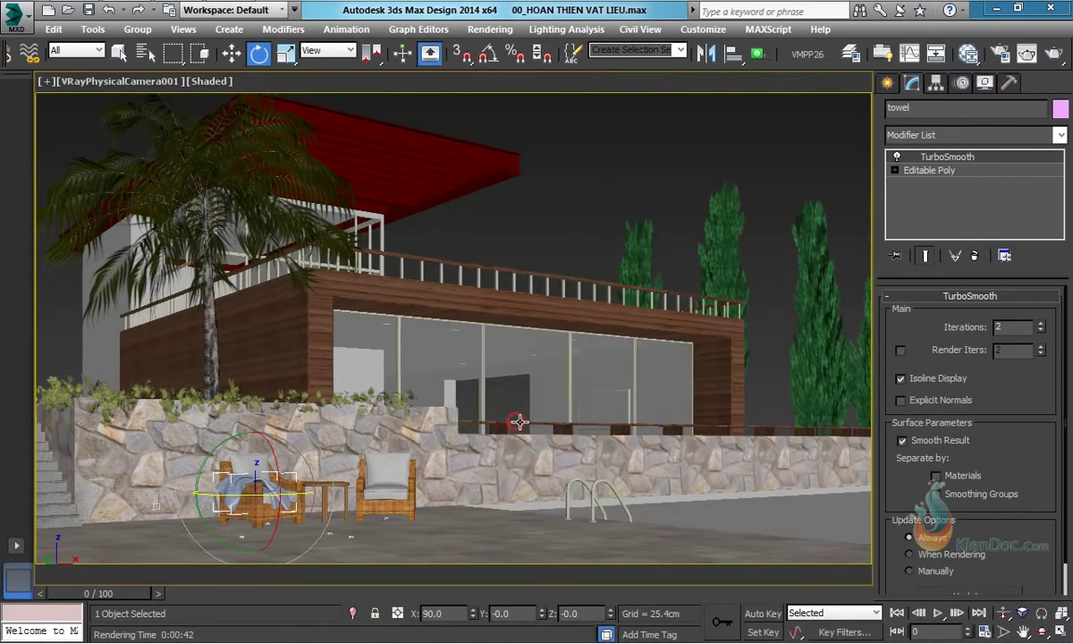
# Render only a region around the terrace chairs and table, switch region rendering off and minimize the frame buffer.
pyautogui.click(571, 145)
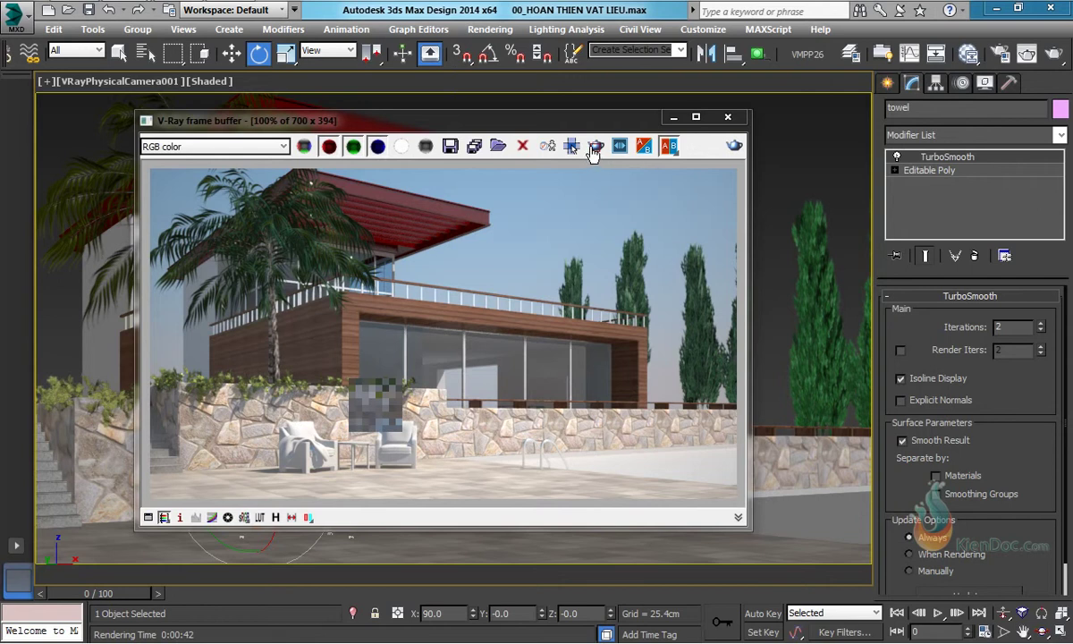
pyautogui.moveTo(216, 374); pyautogui.dragTo(462, 500)
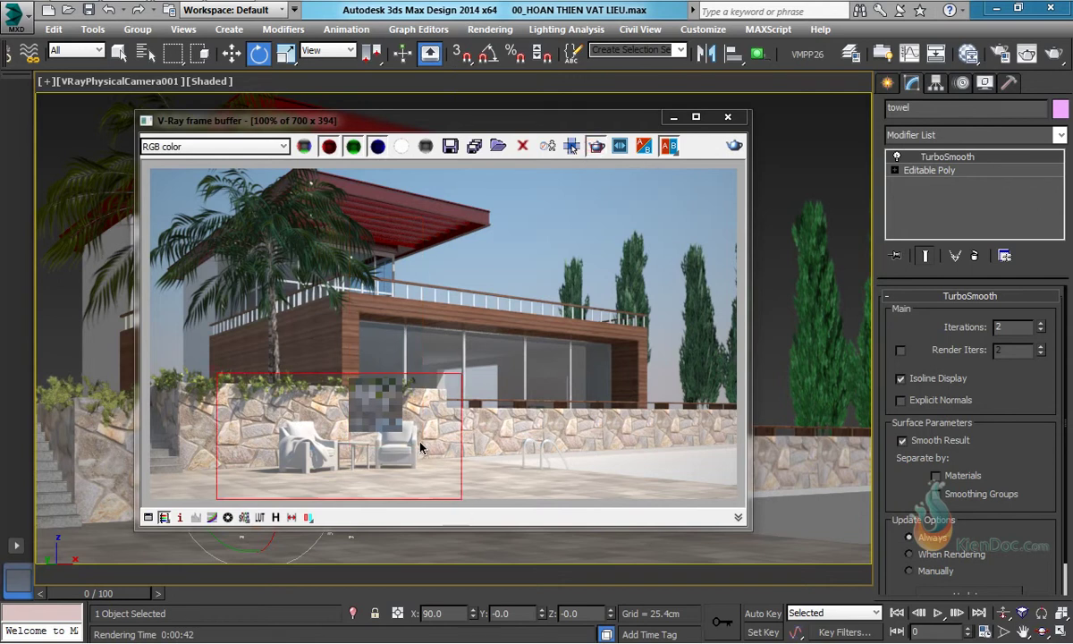
pyautogui.click(736, 146)
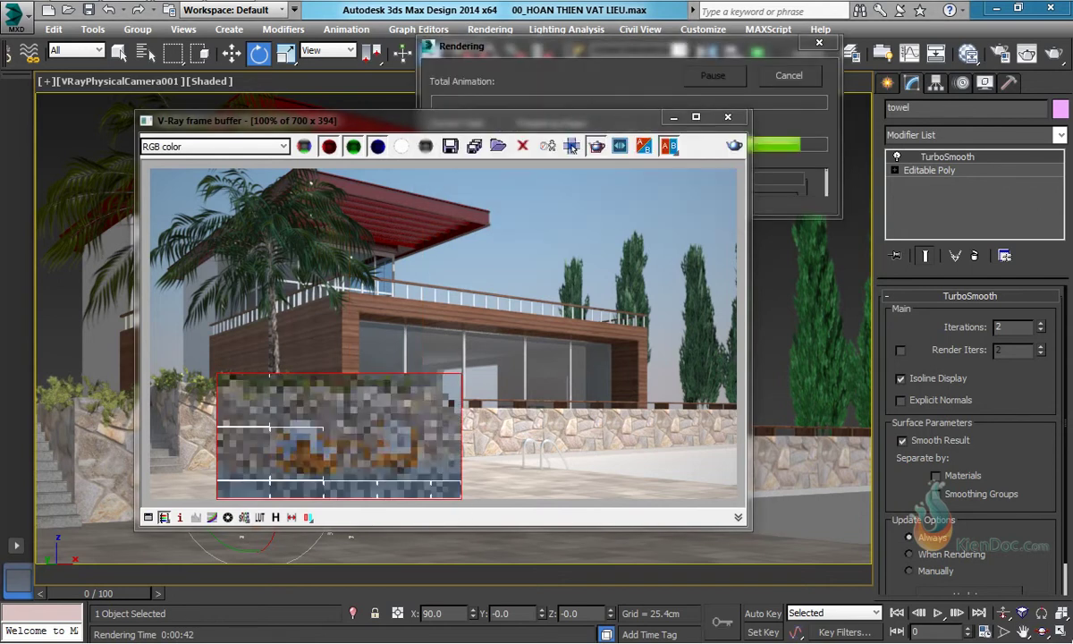
pyautogui.click(572, 145)
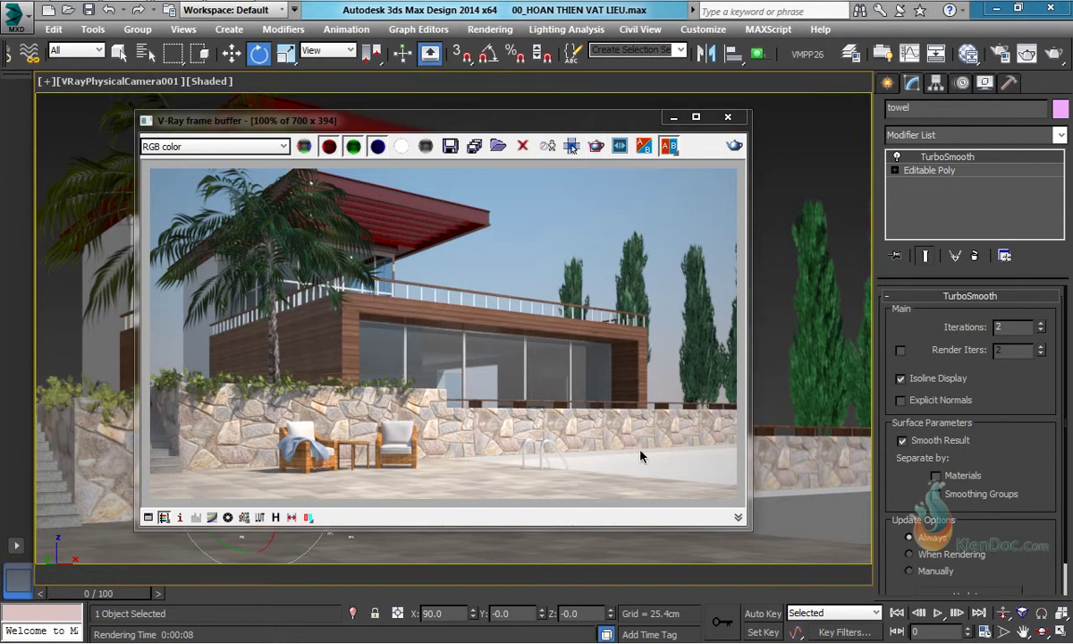
pyautogui.click(671, 118)
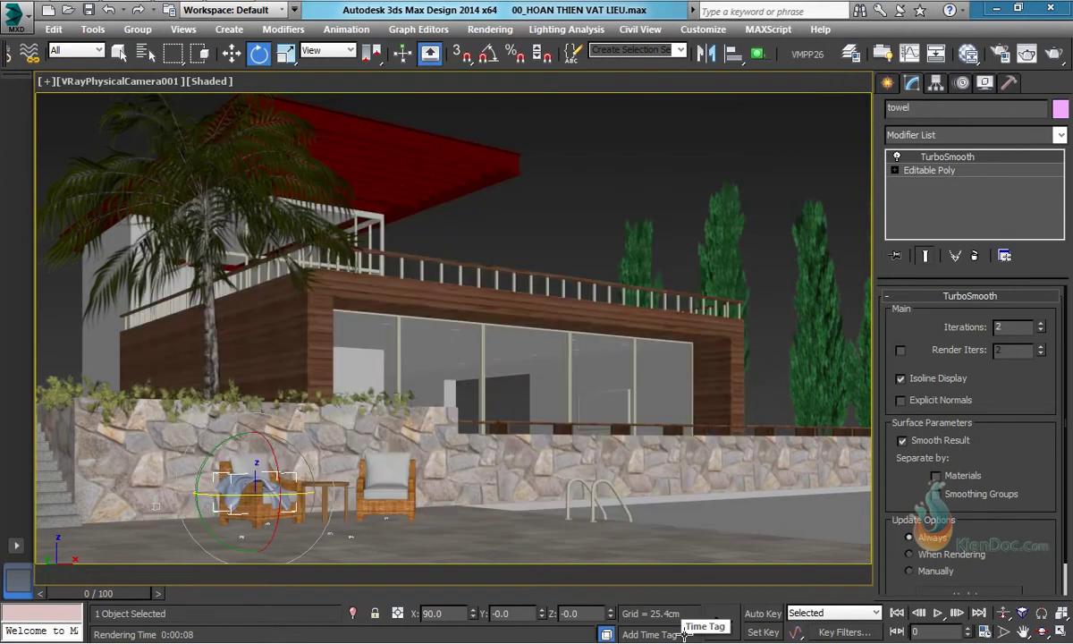
# Create a new VRayMtl in the material editor and rename it nuoc.
pyautogui.press('m')
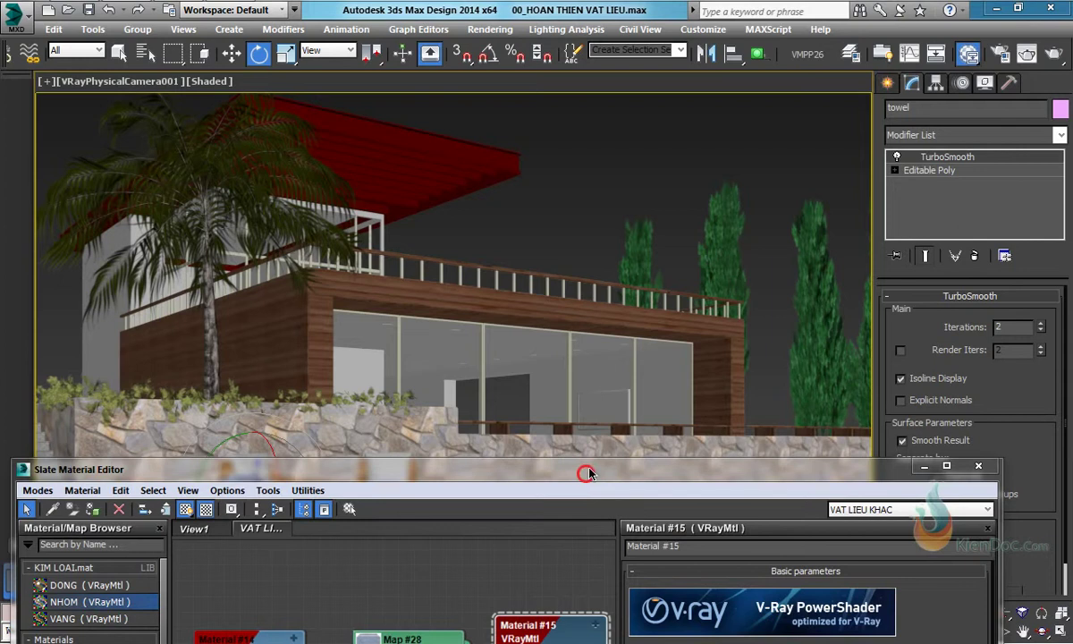
pyautogui.moveTo(582, 470); pyautogui.dragTo(658, 109)
pyautogui.moveTo(153, 486); pyautogui.dragTo(559, 331)
pyautogui.rightClick(560, 331)
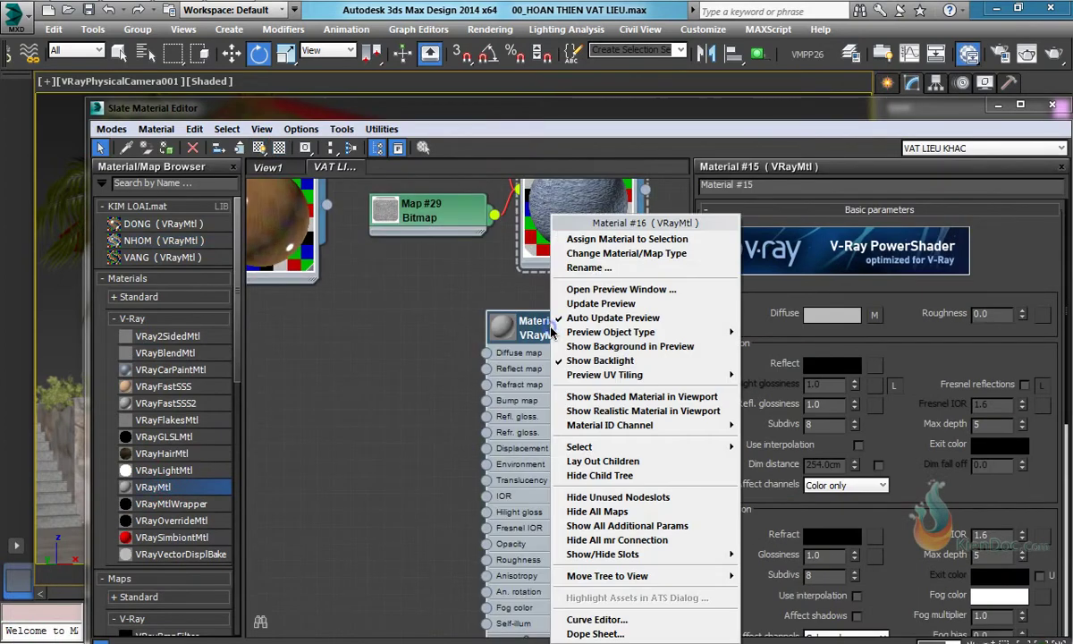
pyautogui.click(559, 254)
pyautogui.write('nuoc')
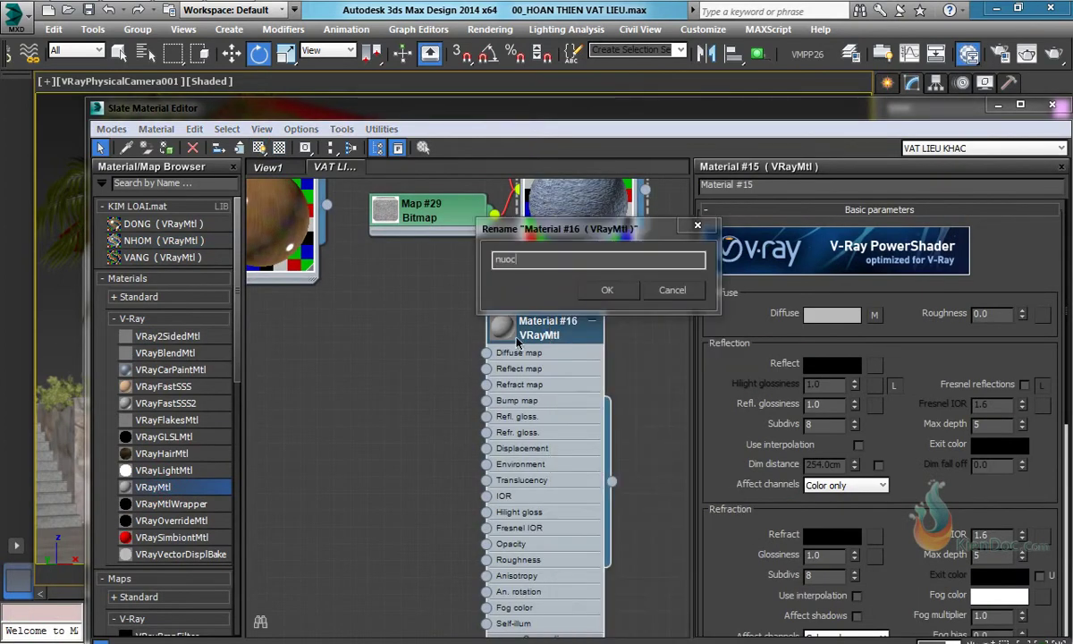
pyautogui.press('Return')
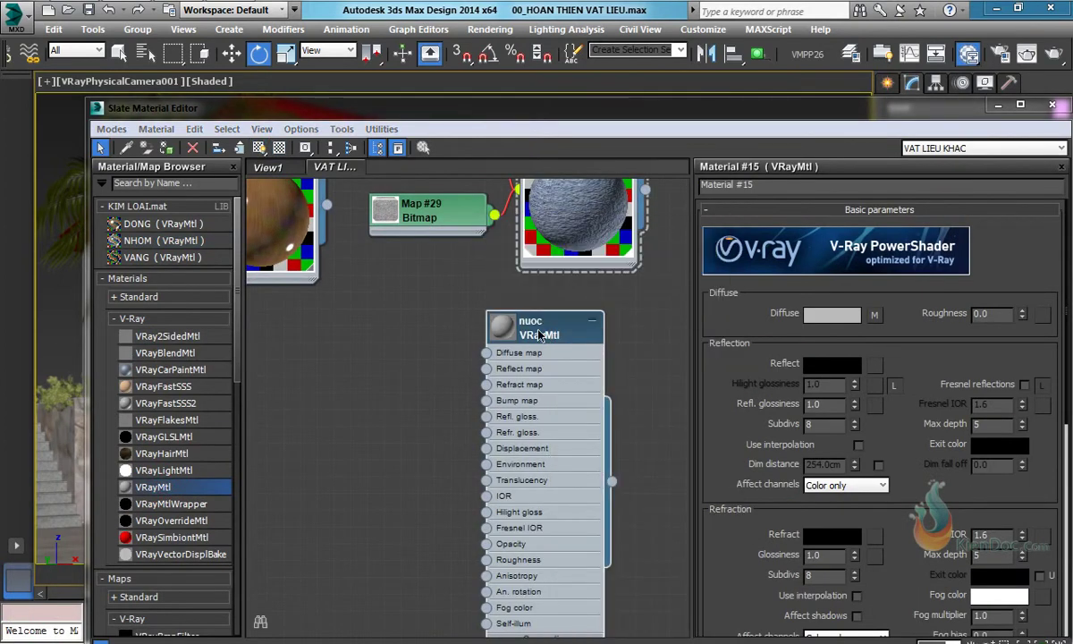
# Find the Waves map and connect it to the Bump map slot of the nuoc material.
pyautogui.click(152, 182)
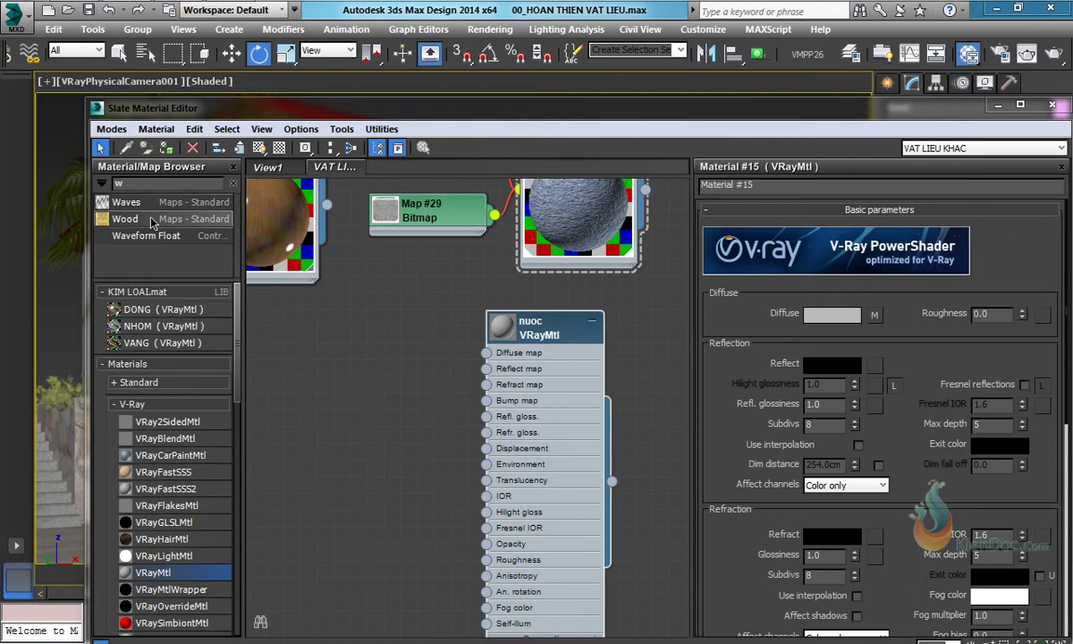
pyautogui.moveTo(427, 398); pyautogui.dragTo(496, 407)
pyautogui.scroll(2, 434, 380)
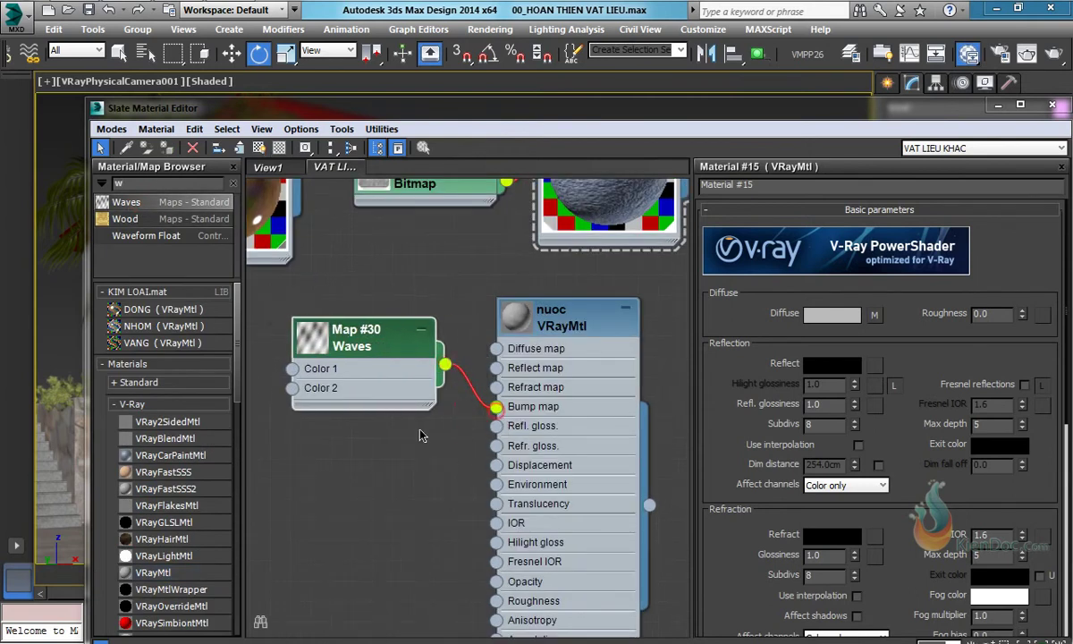
# Set the Waves map to 34 wave sets, Wave Radius 960, Wave Len Max 21, Wave Len Min 9.7 and Amplitude 2.
pyautogui.doubleClick(366, 347)
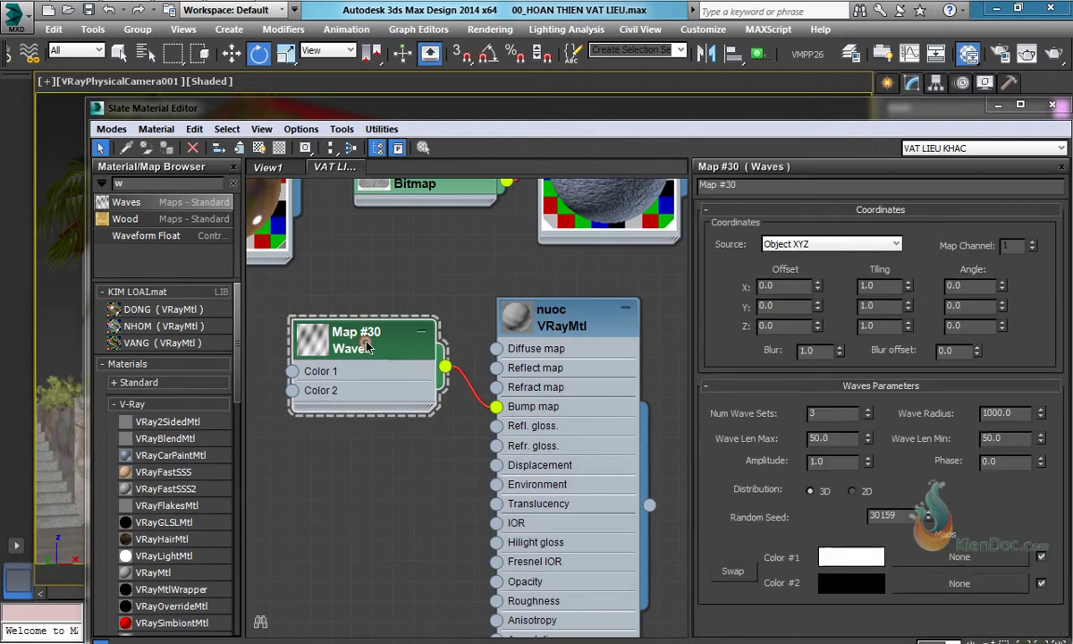
pyautogui.doubleClick(824, 413)
pyautogui.write('34')
pyautogui.press('Return')
pyautogui.doubleClick(845, 440)
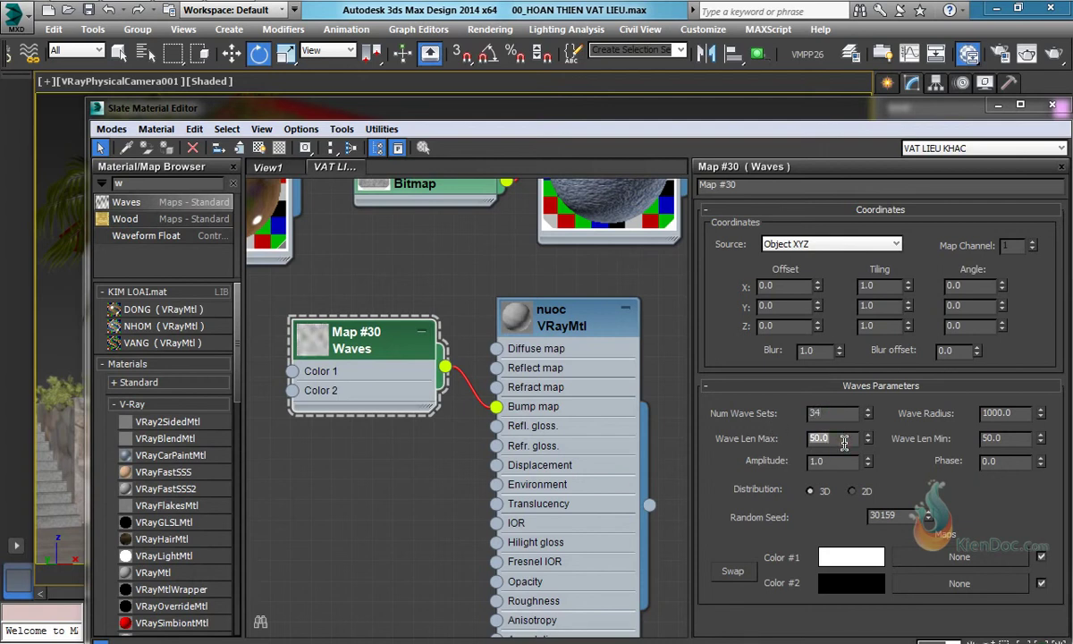
pyautogui.write('21')
pyautogui.doubleClick(844, 462)
pyautogui.write('2')
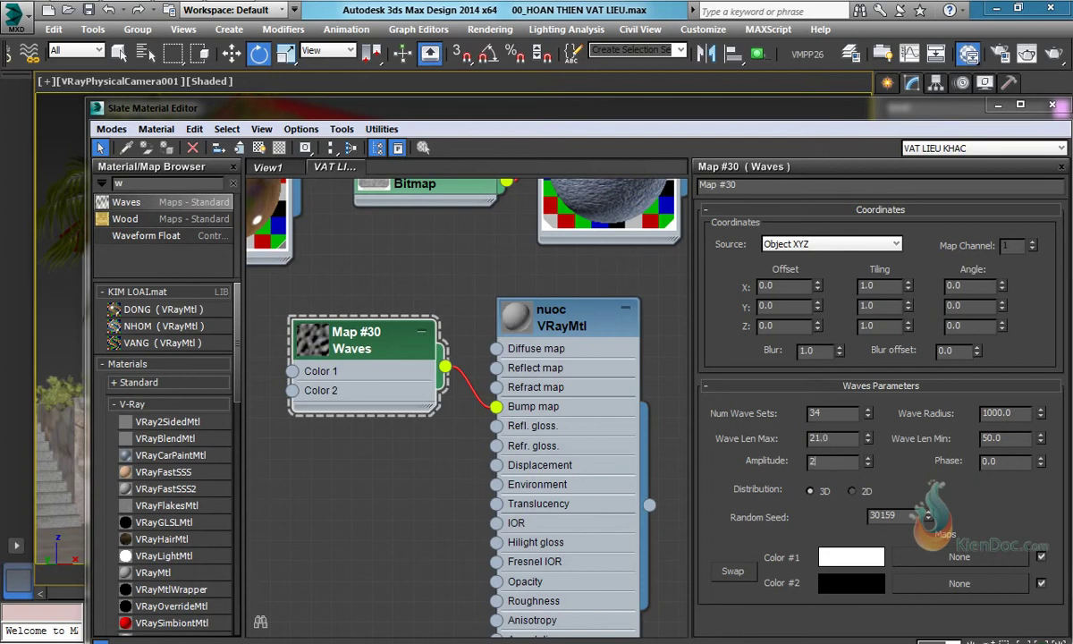
pyautogui.doubleClick(1024, 416)
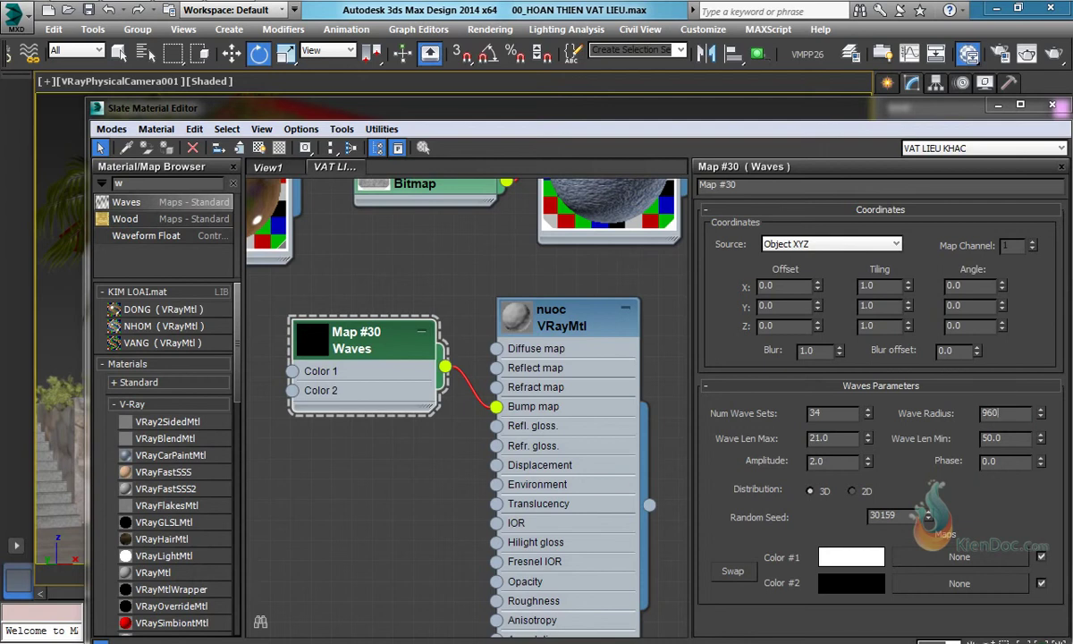
pyautogui.click(1019, 436)
pyautogui.write('9.7')
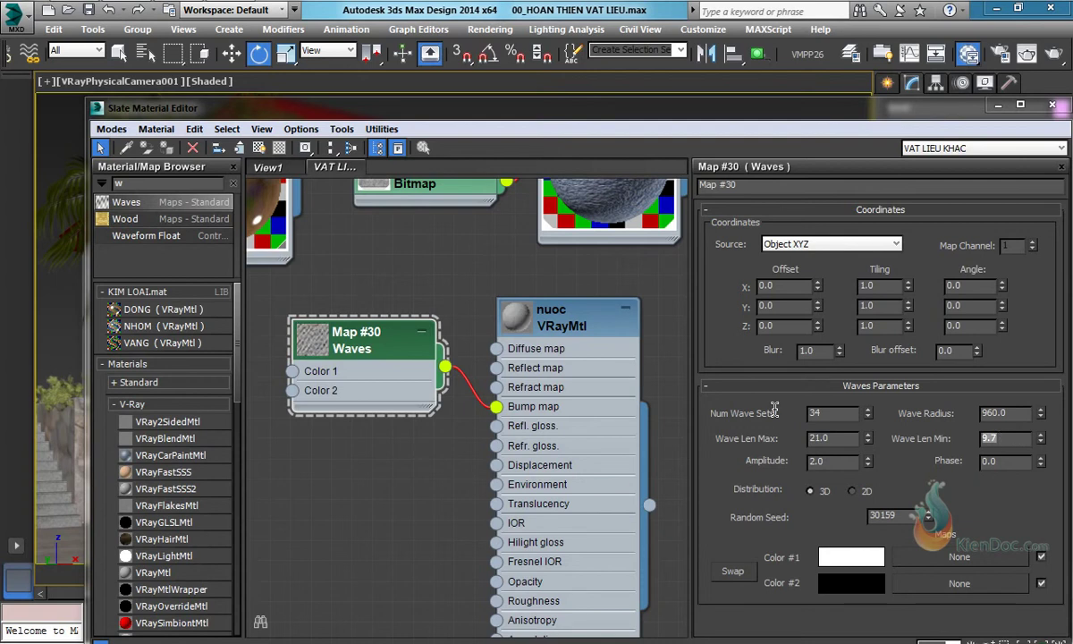
# Enlarge the nuoc material's preview and set its Reflect color to pure white (255, 255, 255).
pyautogui.moveTo(570, 332); pyautogui.dragTo(527, 338, button='middle')
pyautogui.scroll(1, 528, 335)
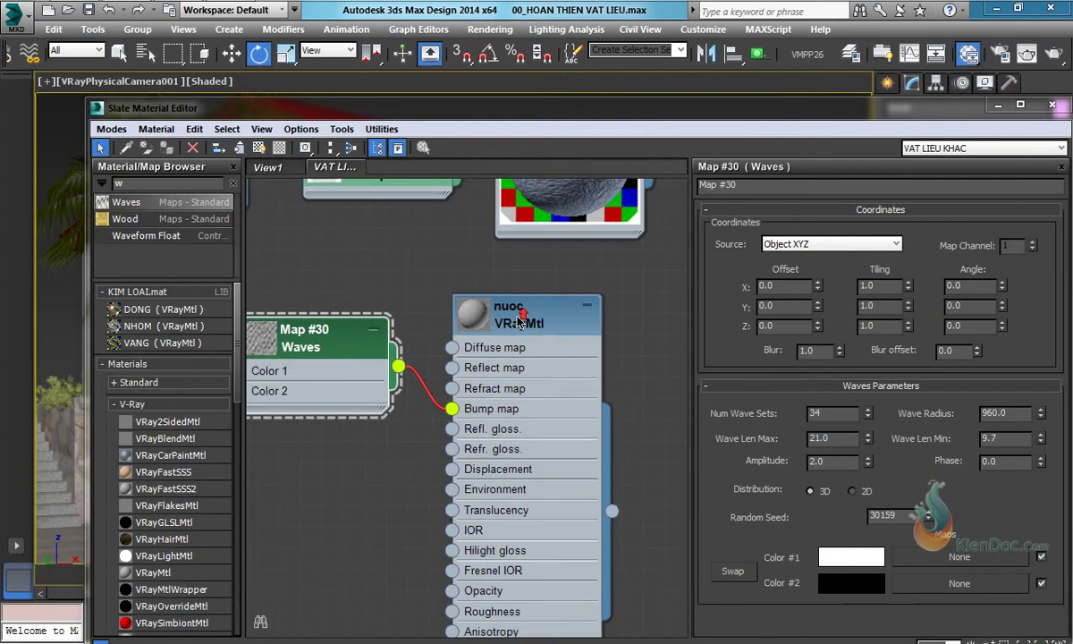
pyautogui.click(471, 322)
pyautogui.doubleClick(471, 321)
pyautogui.moveTo(524, 319); pyautogui.dragTo(528, 299)
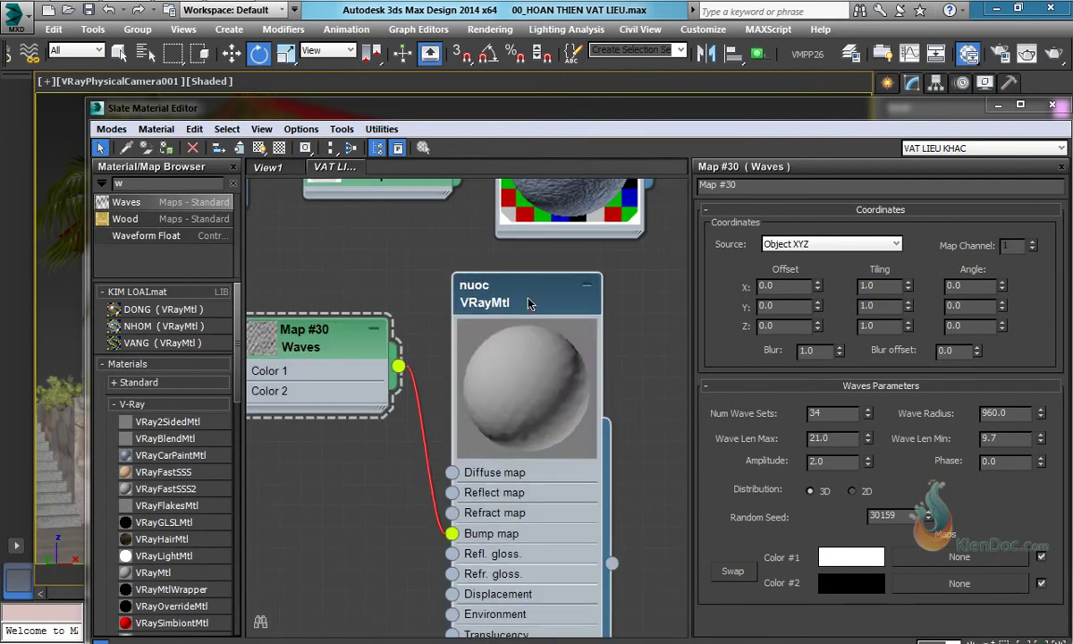
pyautogui.doubleClick(527, 299)
pyautogui.click(833, 364)
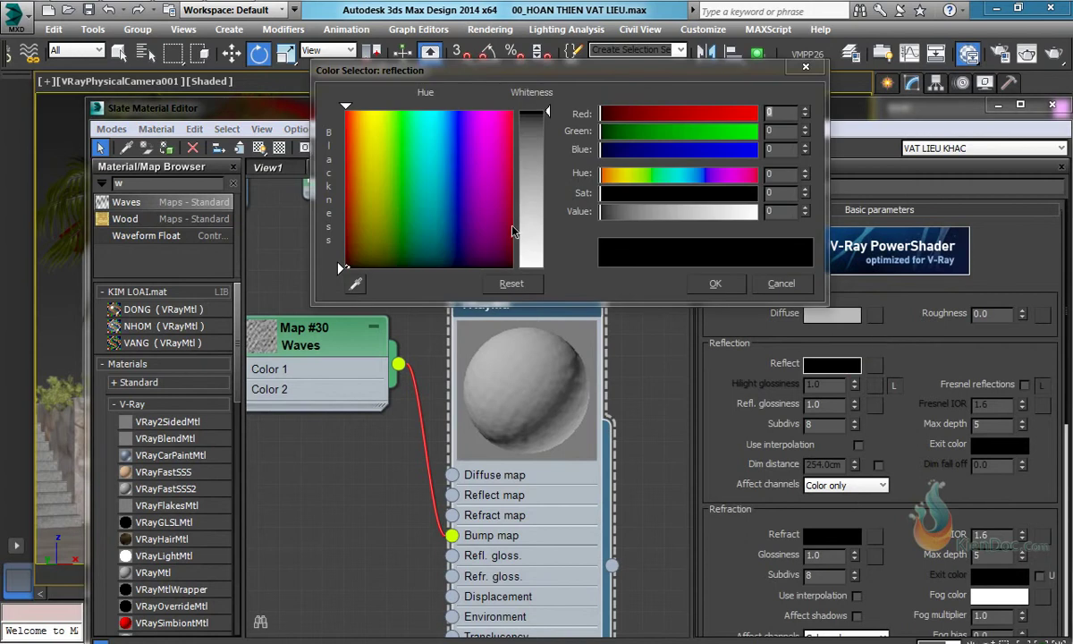
pyautogui.moveTo(559, 114); pyautogui.dragTo(554, 267)
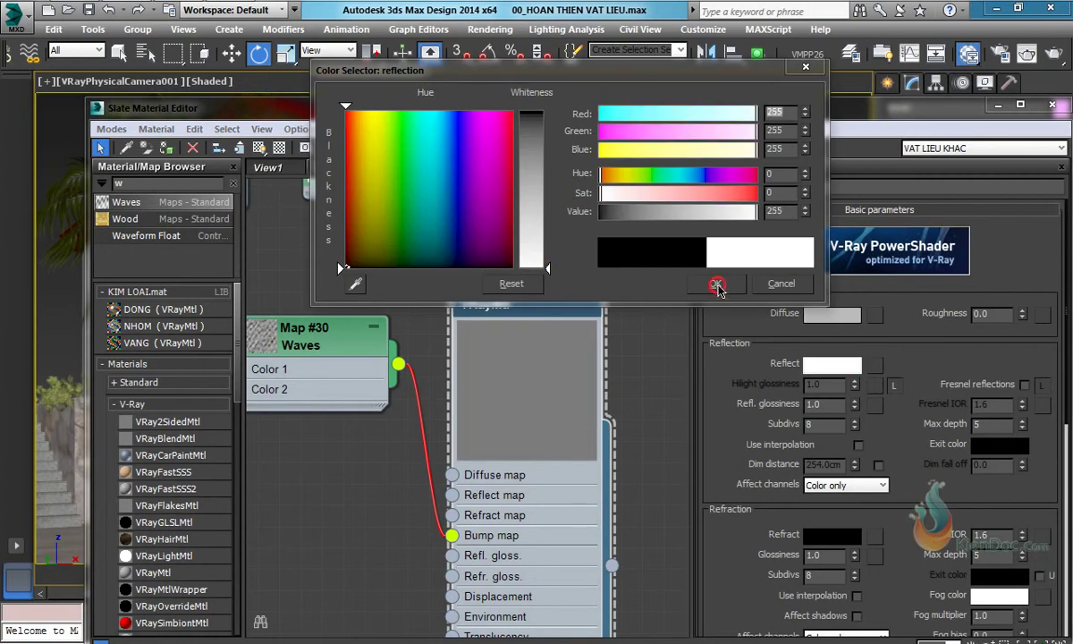
pyautogui.click(716, 284)
# Set nuoc's Refract color to pure white, enable Affect shadows and set the refraction IOR to 1.4.
pyautogui.scroll(-4, 759, 428)
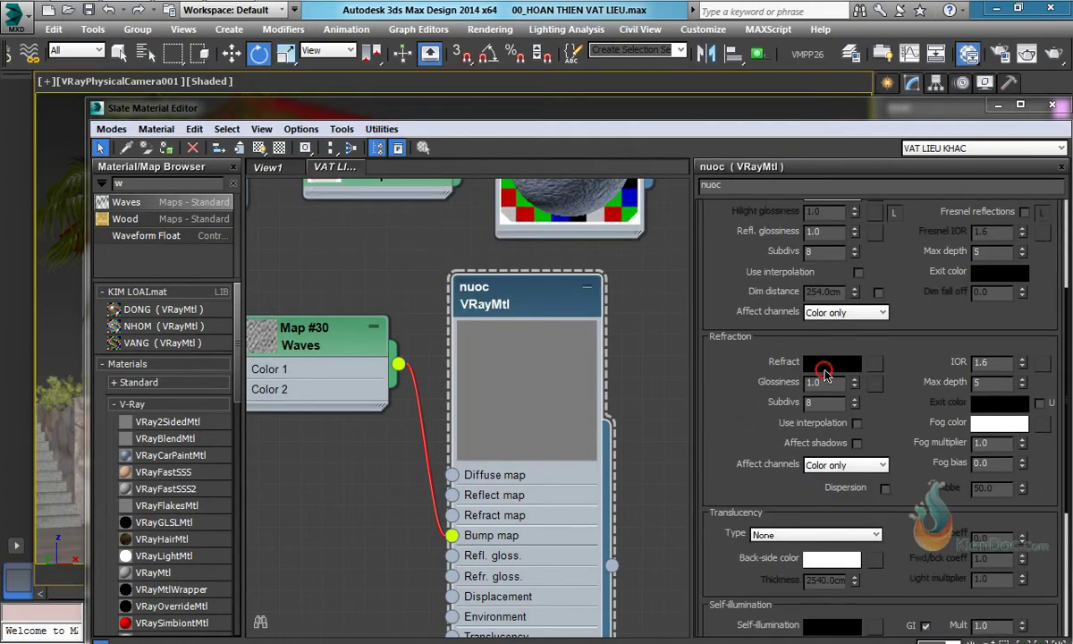
pyautogui.click(832, 362)
pyautogui.moveTo(550, 114); pyautogui.dragTo(547, 267)
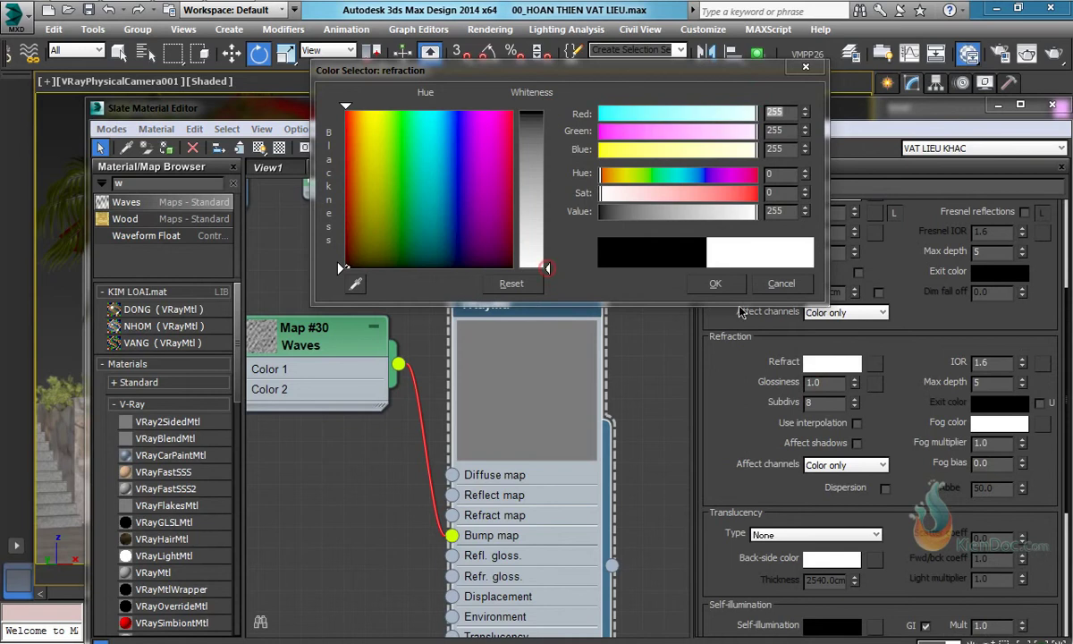
pyautogui.click(715, 283)
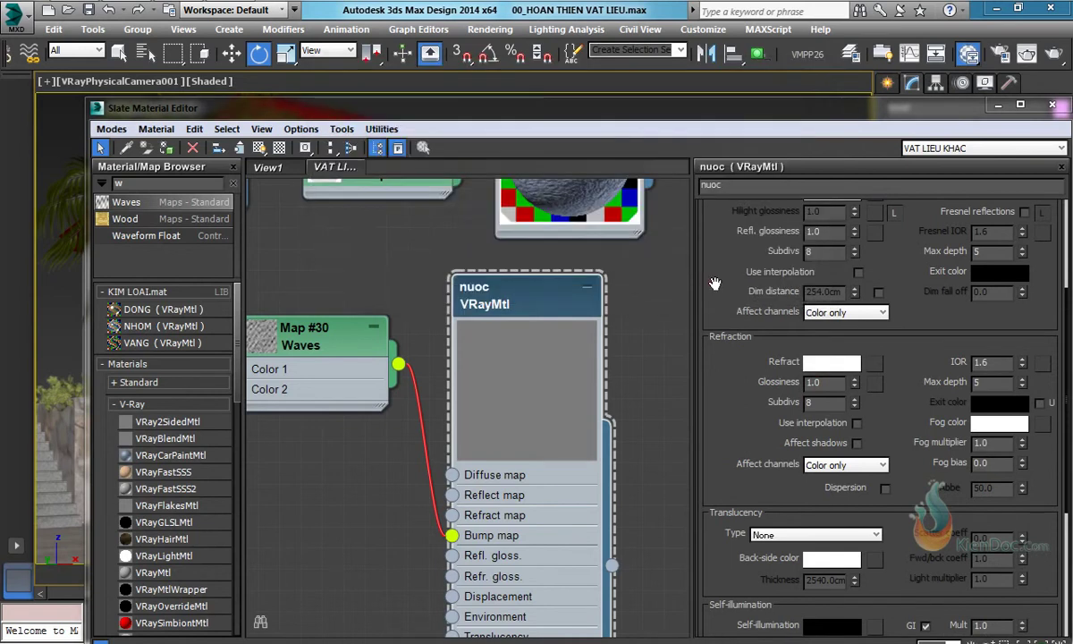
pyautogui.scroll(-1, 769, 411)
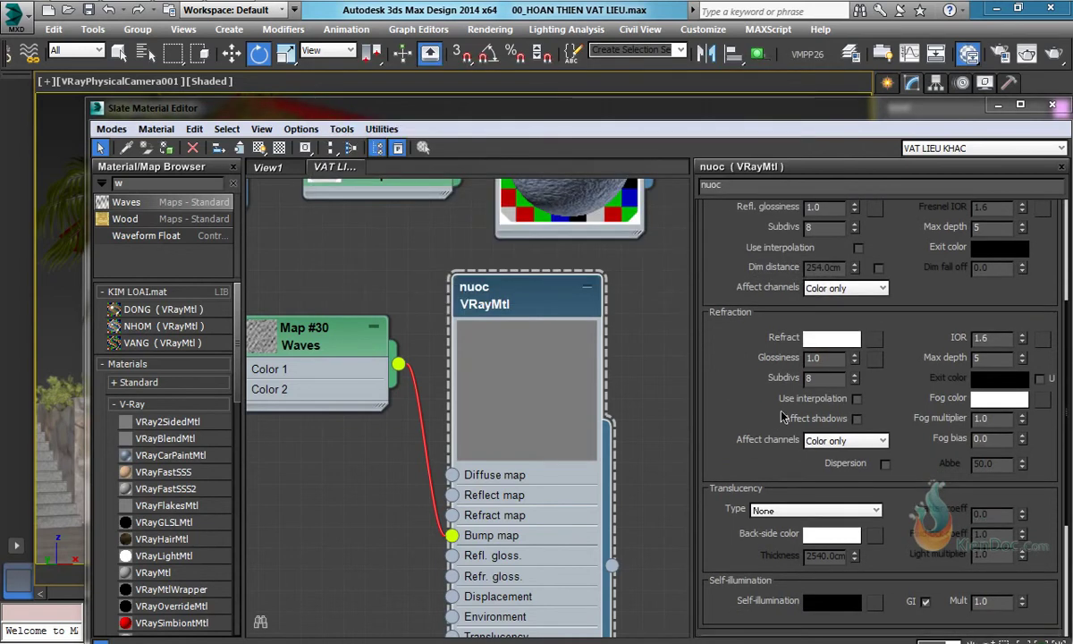
pyautogui.click(857, 418)
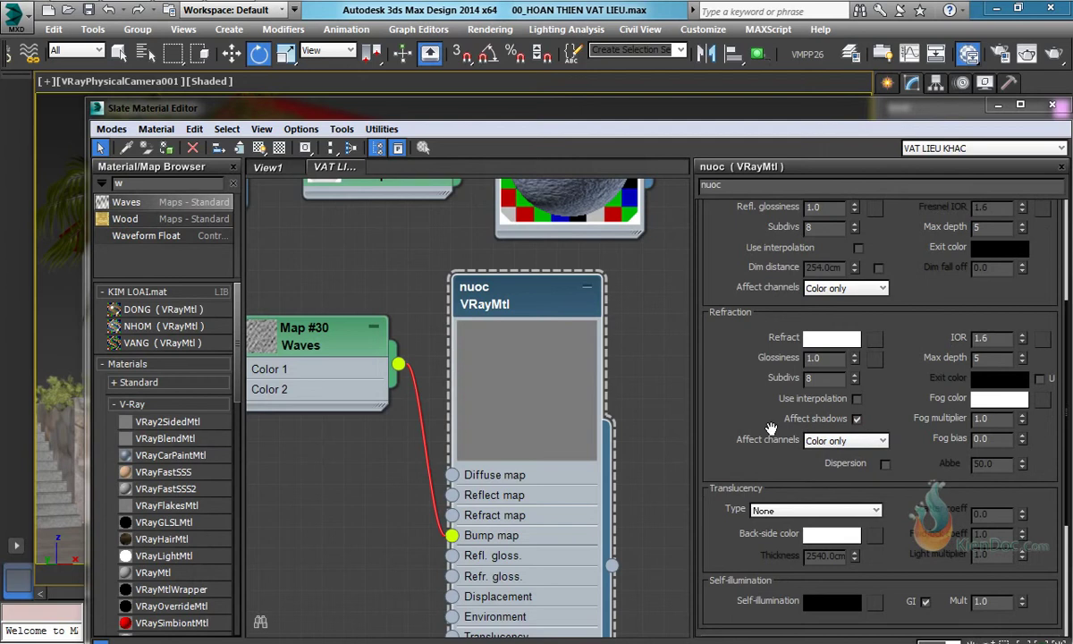
pyautogui.doubleClick(996, 340)
pyautogui.write('1.4')
# Show nuoc shaded in the viewport with a preview background and assign it to the pool_water object.
pyautogui.click(532, 293)
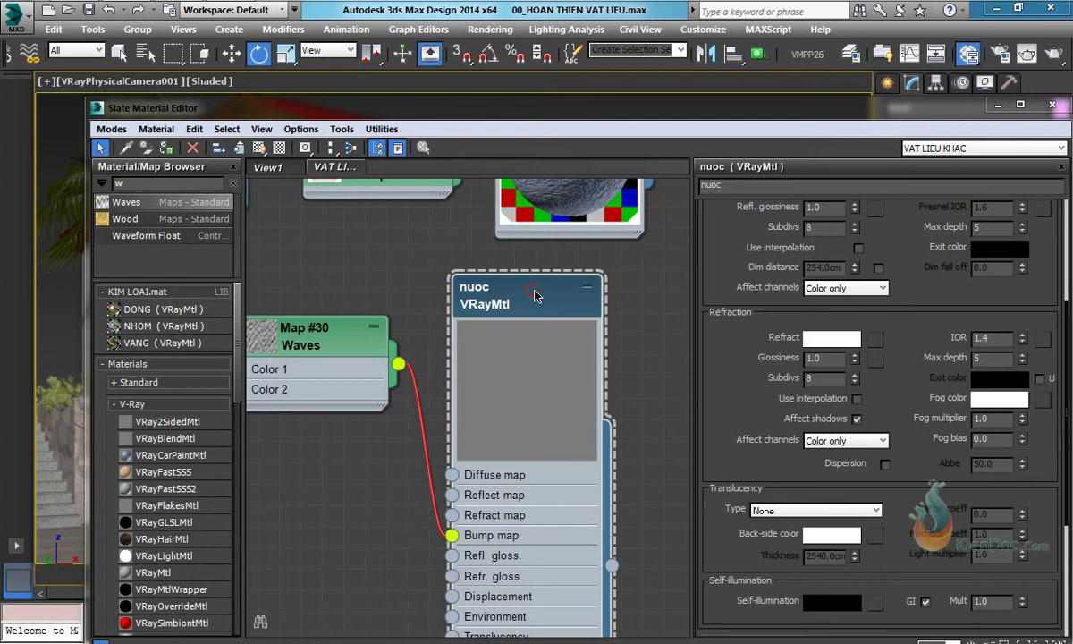
pyautogui.click(259, 147)
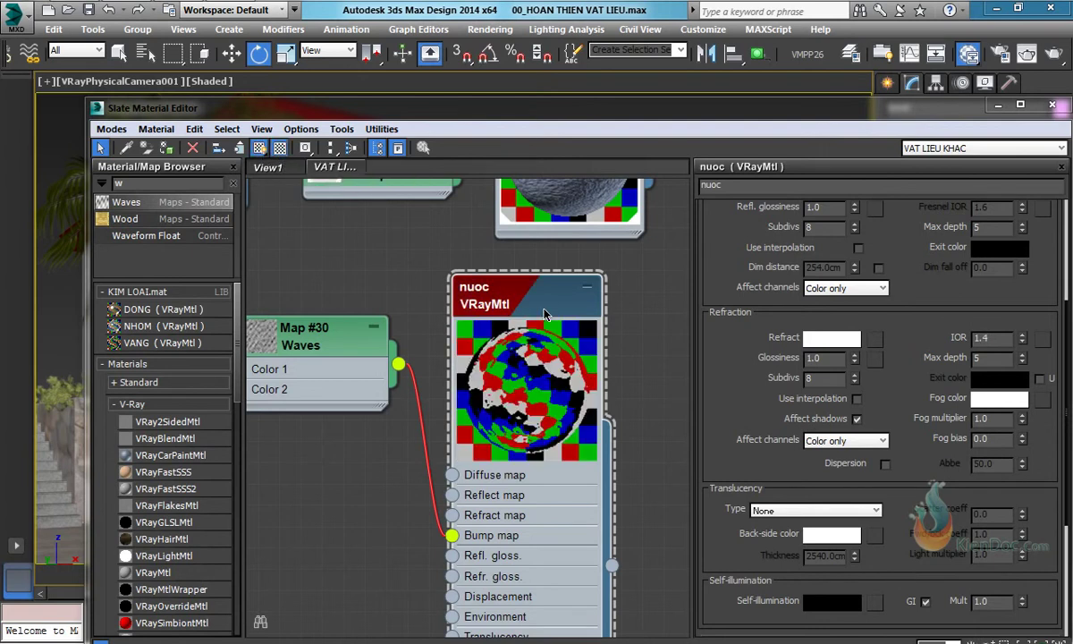
pyautogui.moveTo(581, 123); pyautogui.dragTo(606, 578)
pyautogui.click(756, 515)
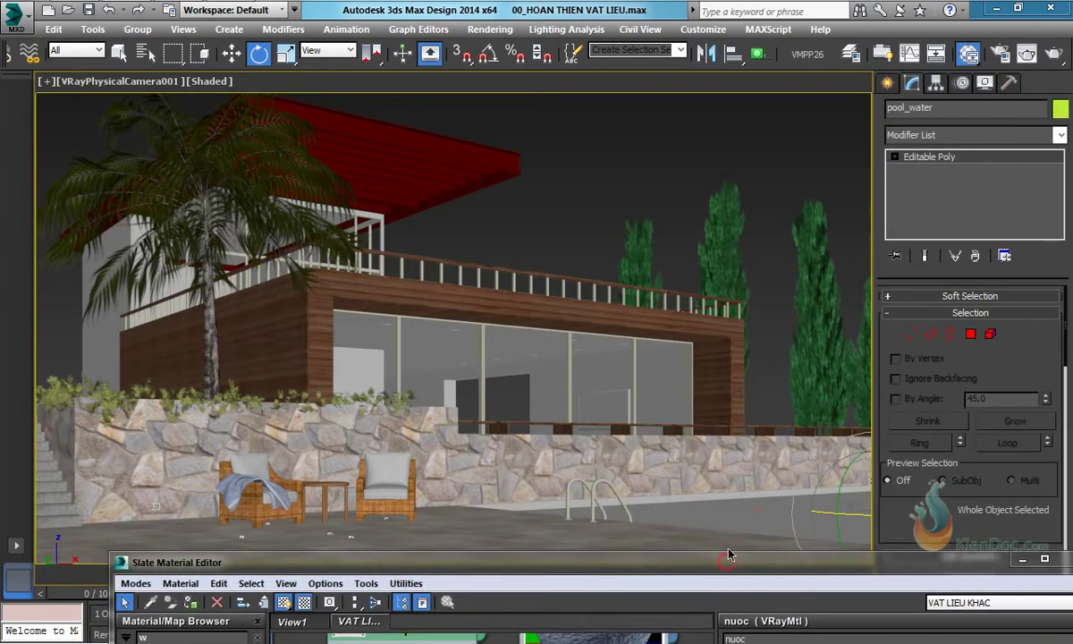
pyautogui.moveTo(682, 562); pyautogui.dragTo(596, 199)
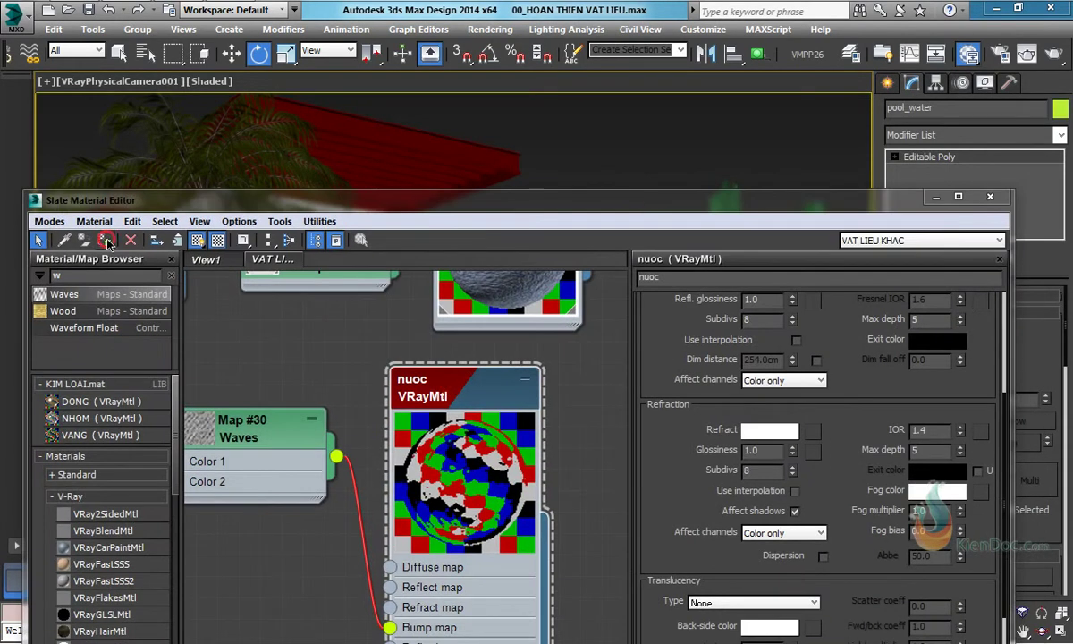
pyautogui.moveTo(774, 204); pyautogui.dragTo(591, 328)
pyautogui.click(779, 329)
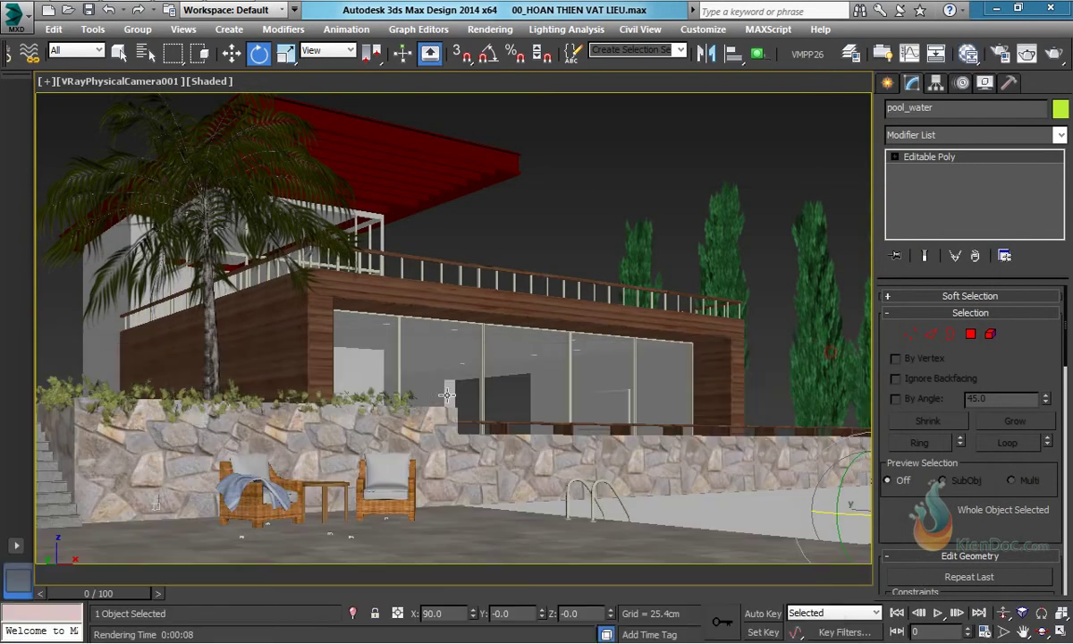
# Render only a region around the pool in the V-Ray frame buffer, then close the buffer.
pyautogui.rightClick(376, 272)
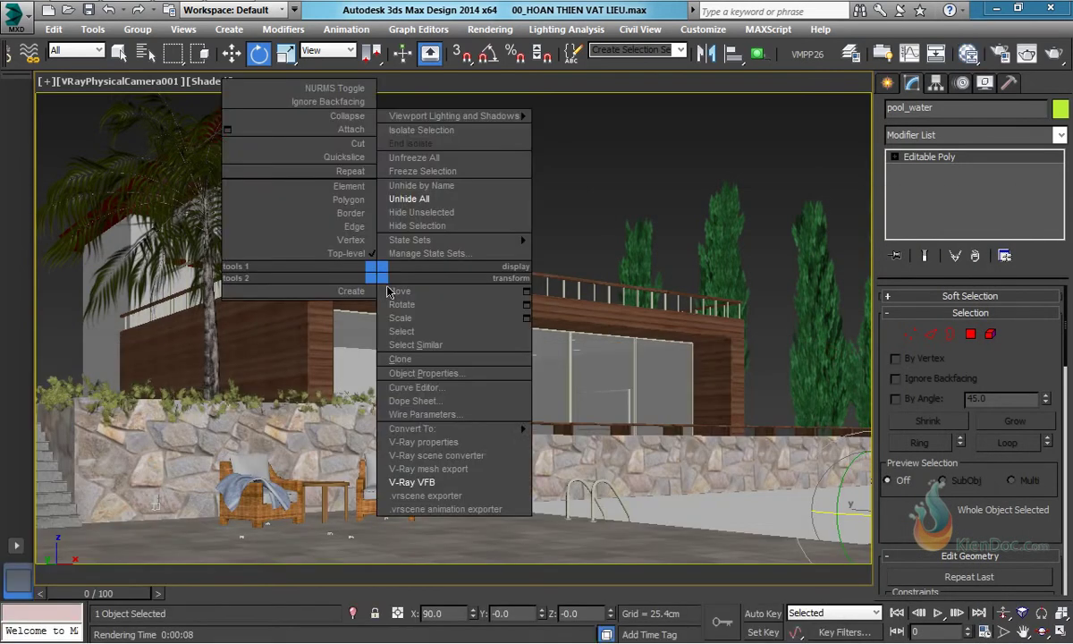
pyautogui.click(413, 482)
pyautogui.click(462, 370)
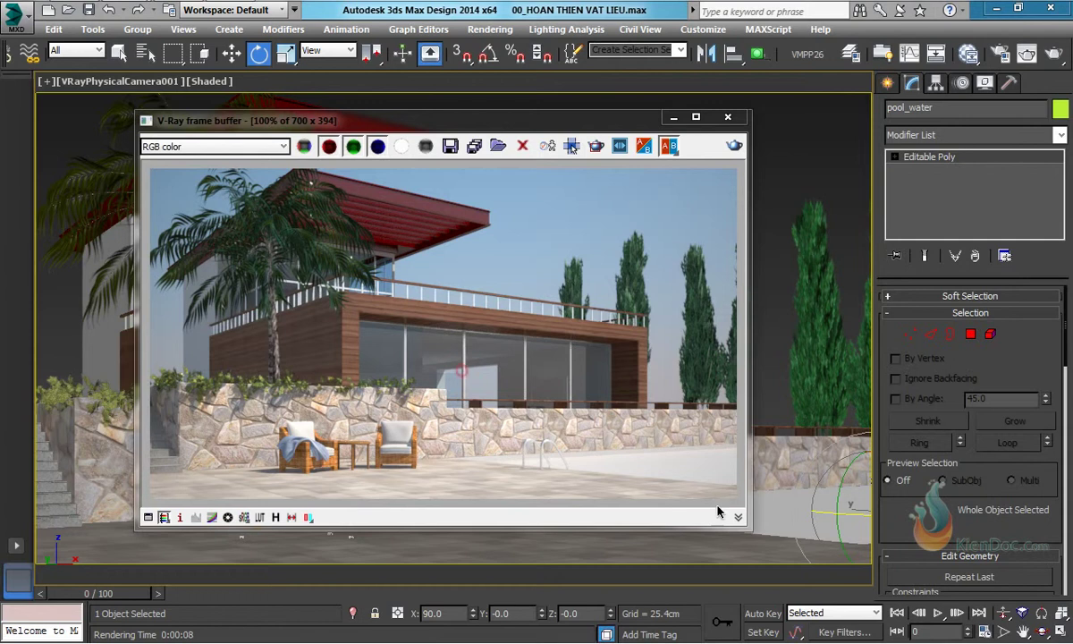
pyautogui.click(591, 146)
pyautogui.moveTo(451, 364); pyautogui.dragTo(775, 552)
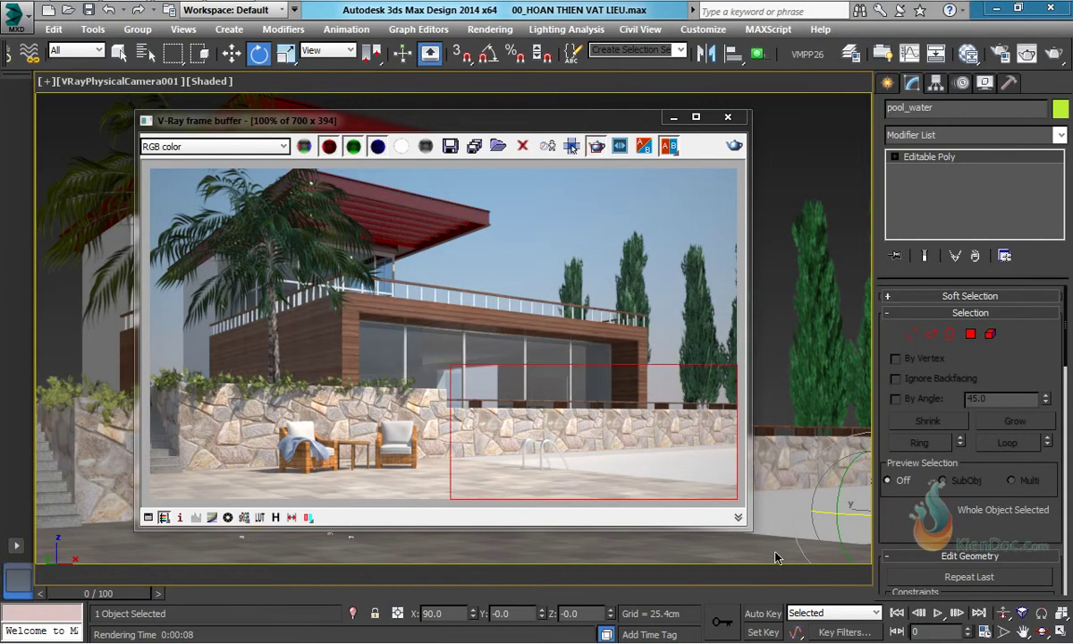
pyautogui.click(734, 144)
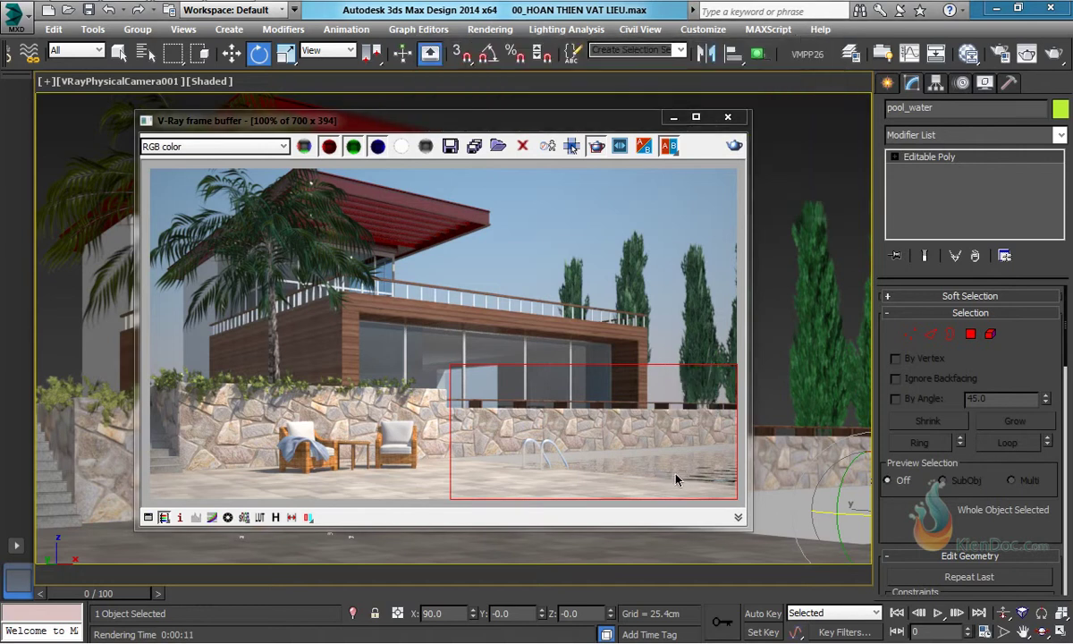
pyautogui.click(728, 117)
# Give the nuoc material a light cyan Fog color and set its Fog multiplier to 0.5.
pyautogui.click(969, 54)
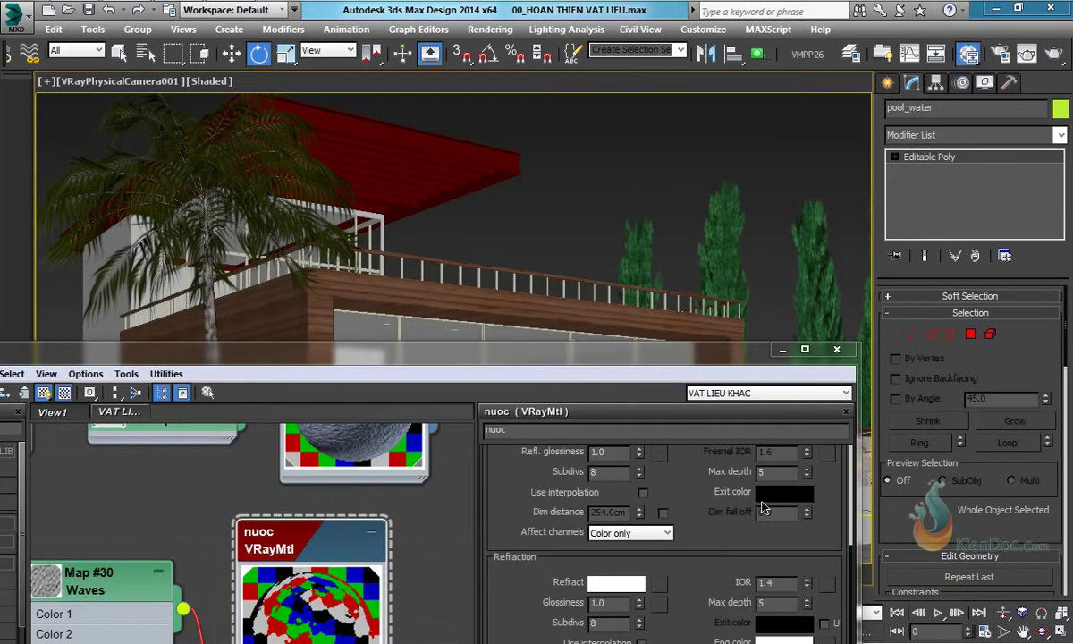
pyautogui.moveTo(615, 335); pyautogui.dragTo(756, 77)
pyautogui.scroll(-1, 392, 348)
pyautogui.moveTo(393, 348); pyautogui.dragTo(431, 291, button='middle')
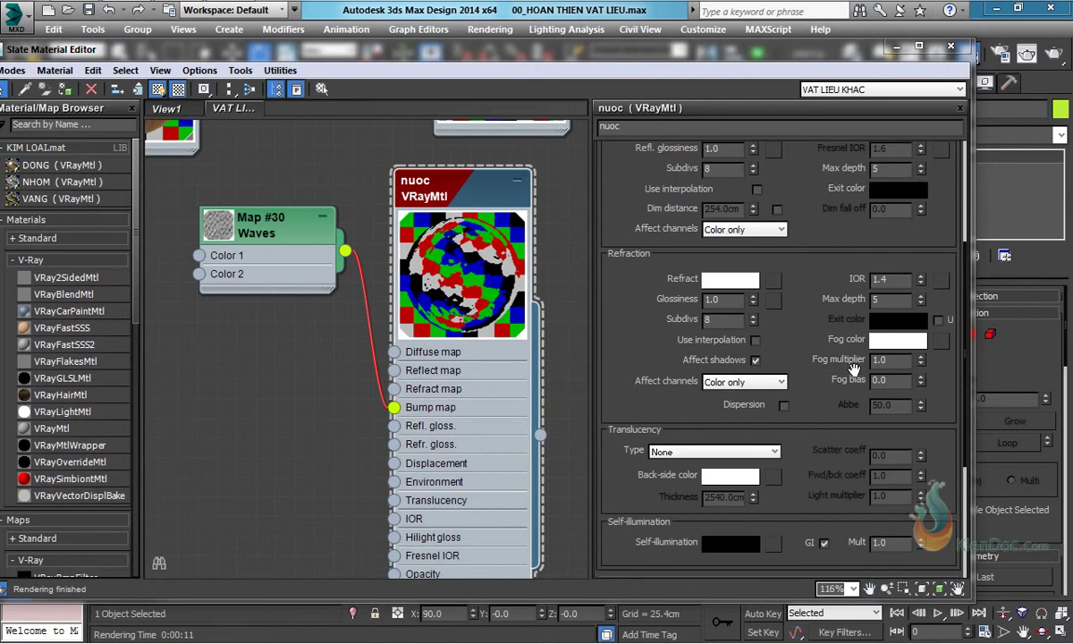
pyautogui.click(894, 340)
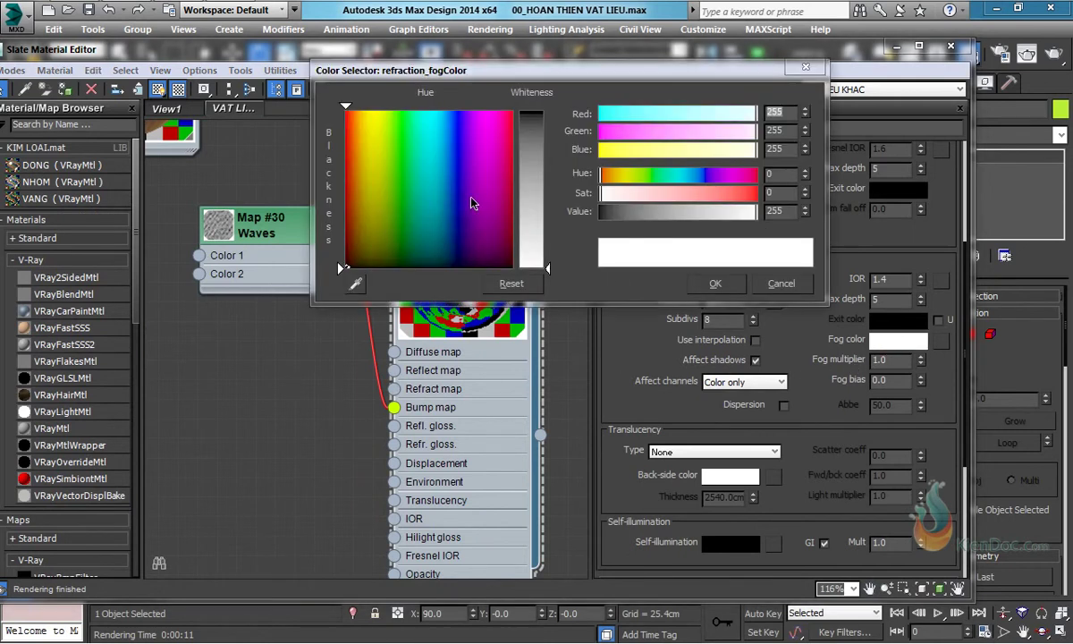
pyautogui.moveTo(453, 207); pyautogui.dragTo(435, 188)
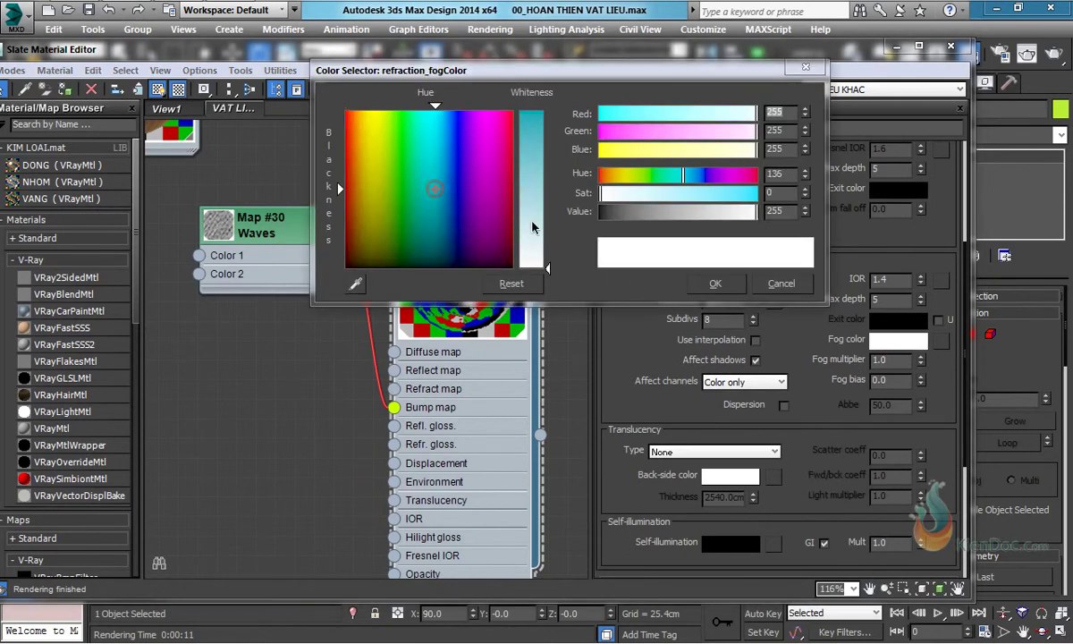
pyautogui.moveTo(532, 221); pyautogui.dragTo(532, 190)
pyautogui.click(715, 283)
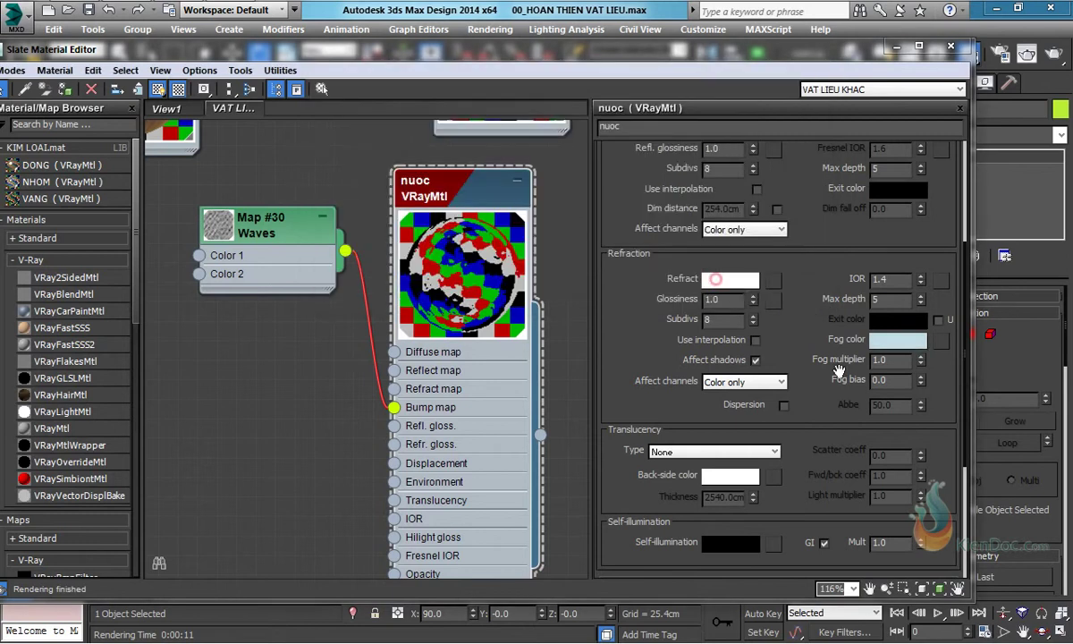
pyautogui.doubleClick(903, 362)
pyautogui.write('0.5')
pyautogui.scroll(10, 652, 329)
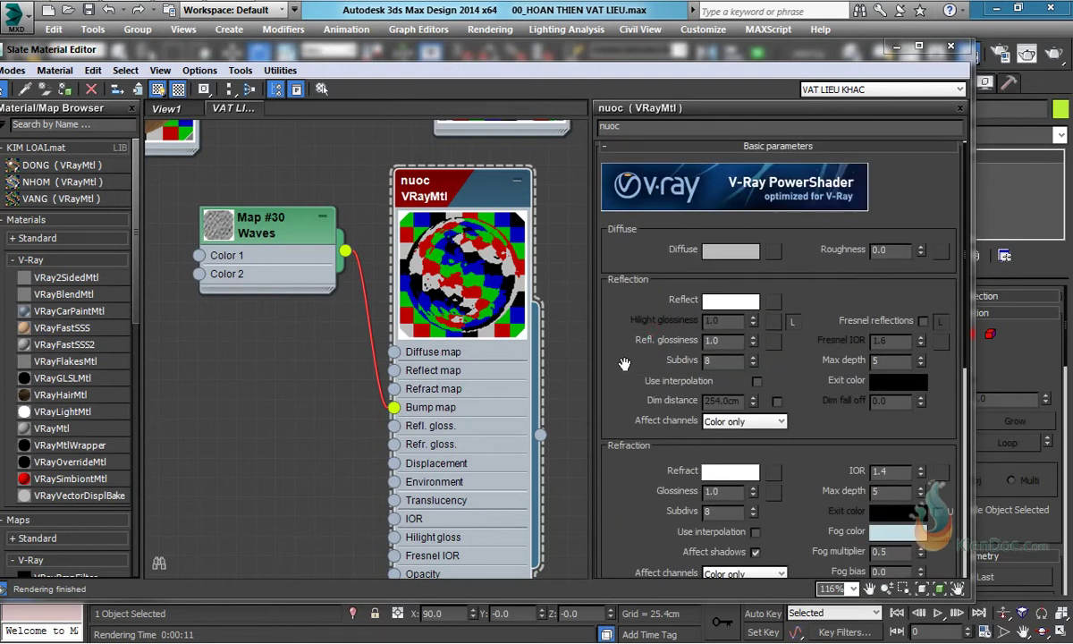
# Render the pool region again in the V-Ray frame buffer with the material editor closed.
pyautogui.press('m')
pyautogui.rightClick(458, 244)
pyautogui.click(493, 454)
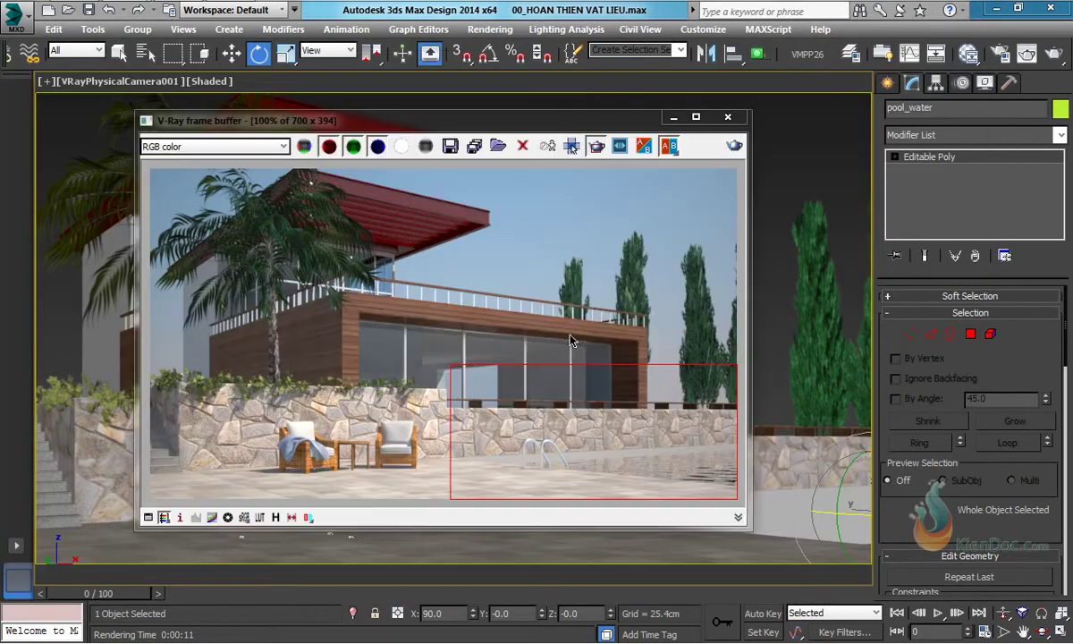
pyautogui.click(733, 146)
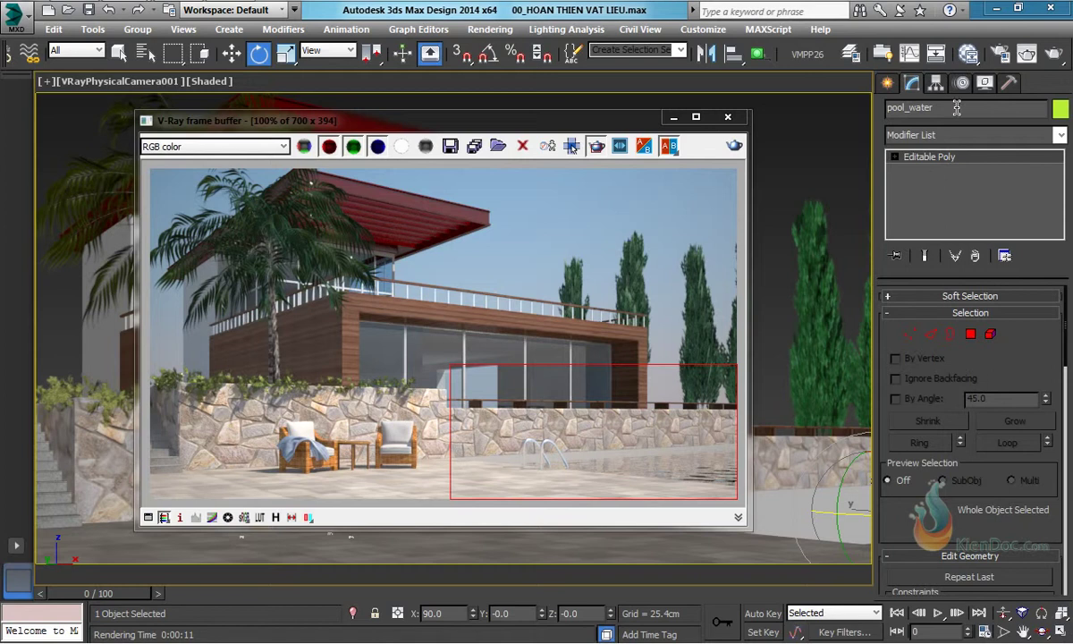
# Change nuoc's Fog color to a more saturated blue with a hue of 152.
pyautogui.click(908, 55)
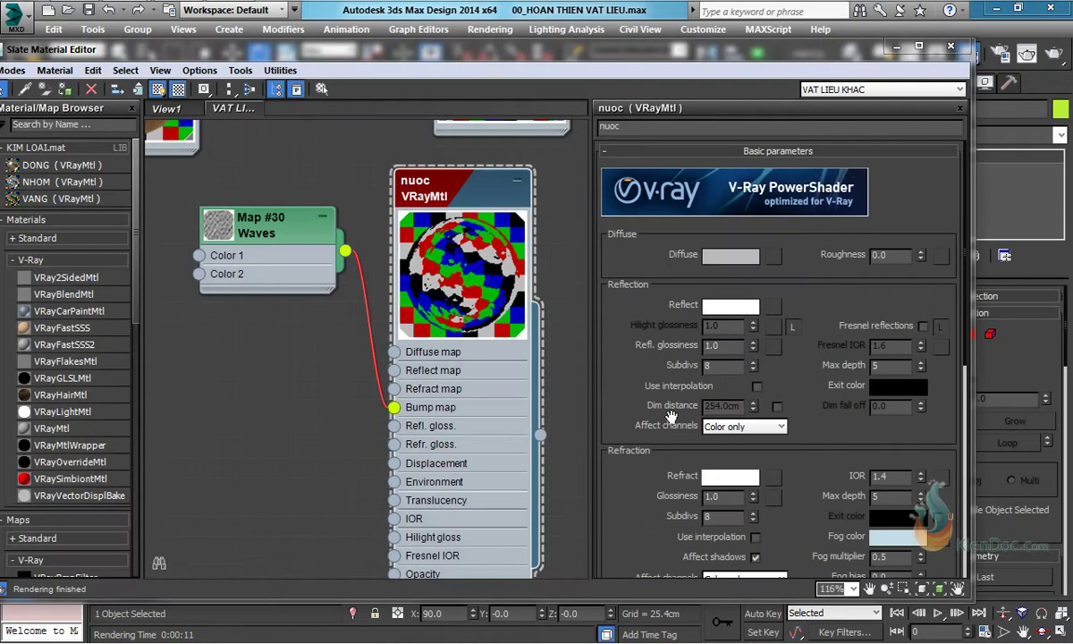
pyautogui.click(887, 536)
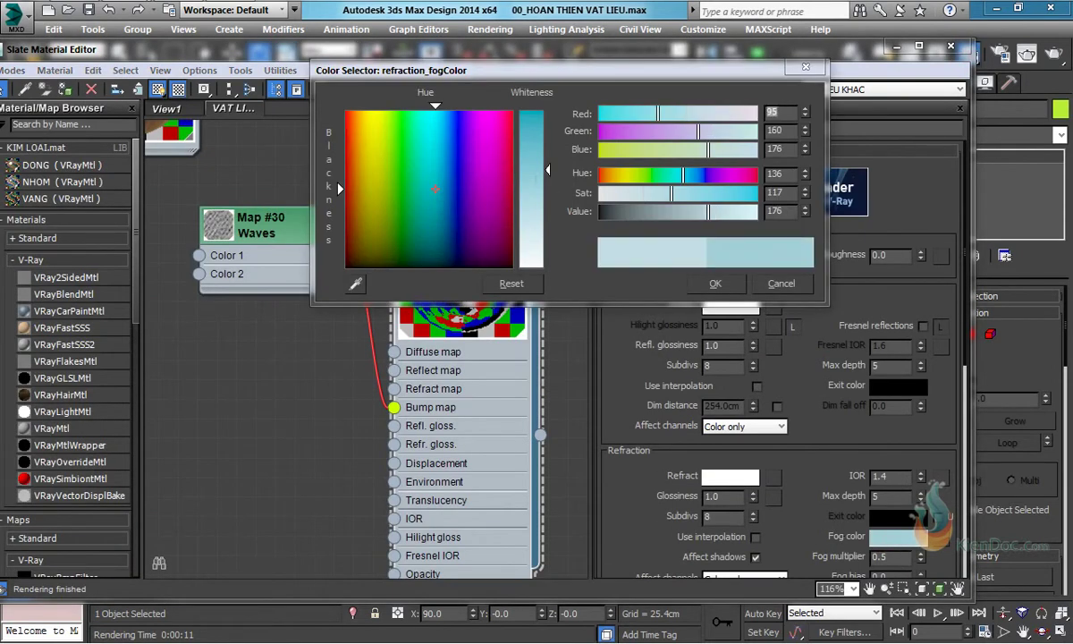
pyautogui.moveTo(436, 189)
pyautogui.mouseDown()
pyautogui.moveTo(430, 182)
pyautogui.moveTo(455, 161)
pyautogui.moveTo(448, 142)
pyautogui.moveTo(445, 188)
pyautogui.mouseUp()
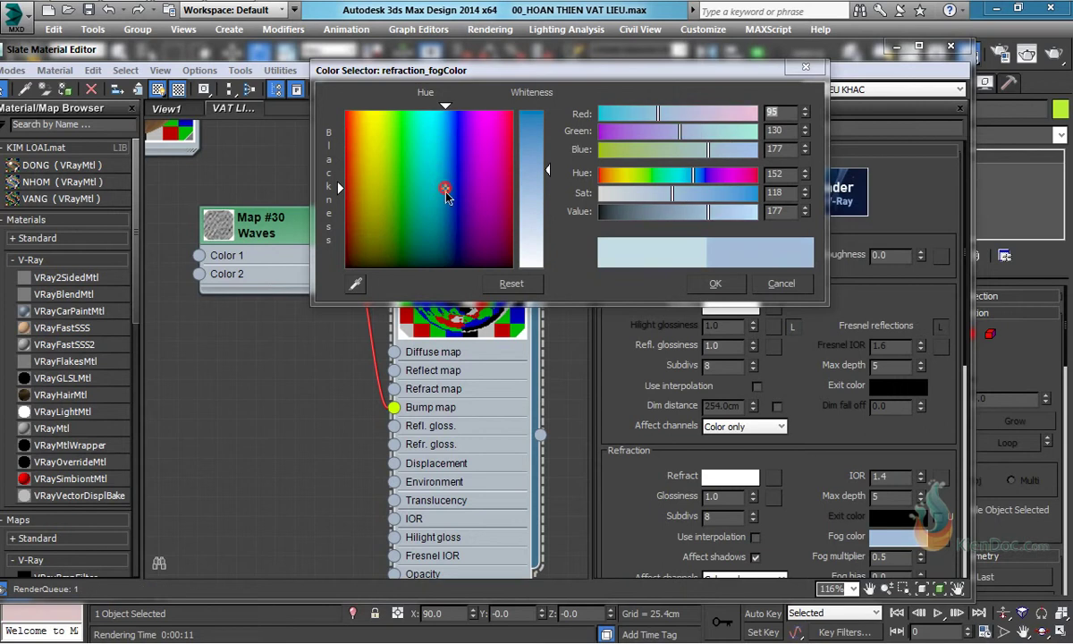
pyautogui.moveTo(682, 196); pyautogui.dragTo(705, 192)
pyautogui.click(716, 283)
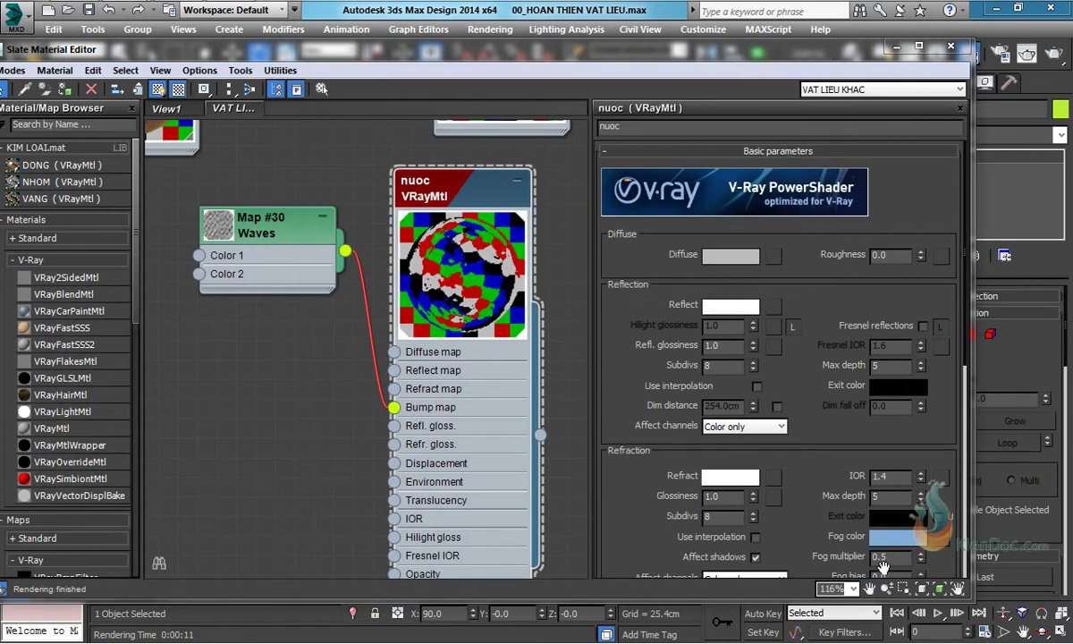
# Close the material editor, re-render the pool region in the V-Ray frame buffer, and close the buffer.
pyautogui.click(951, 46)
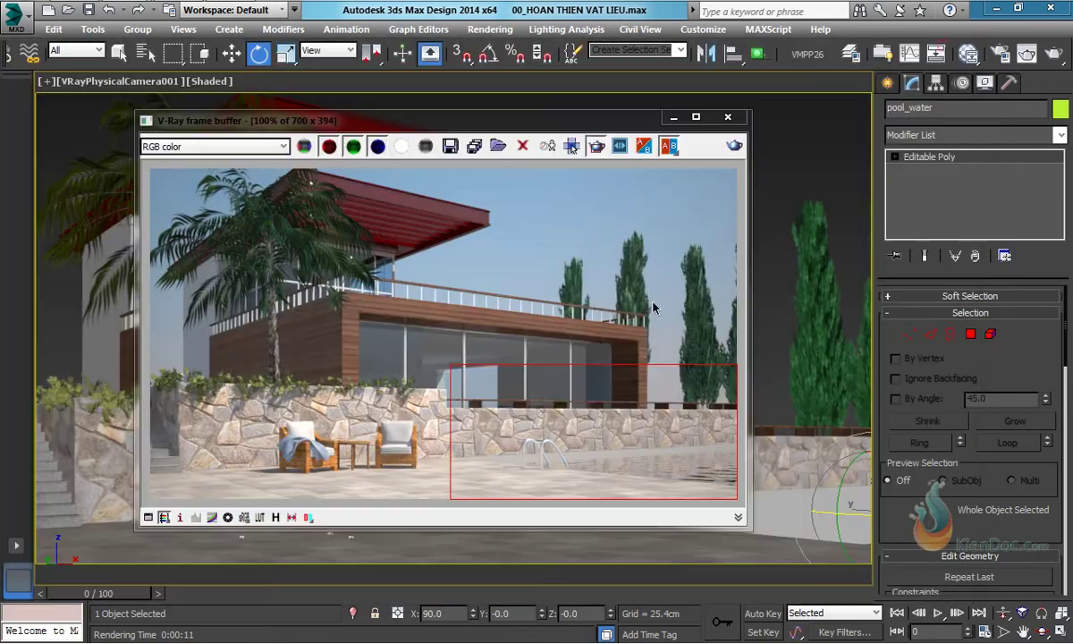
pyautogui.click(736, 146)
pyautogui.click(728, 116)
# Assign the dark red VRayMtl named Material #9 to the pool_tiles object and close the material editor.
pyautogui.click(676, 499)
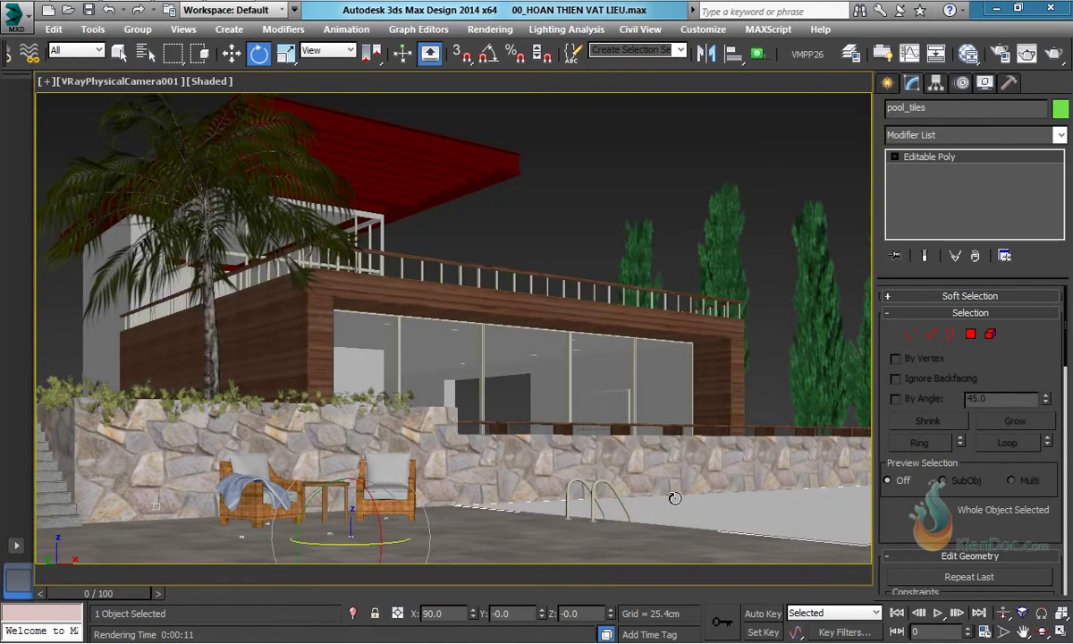
pyautogui.press('m')
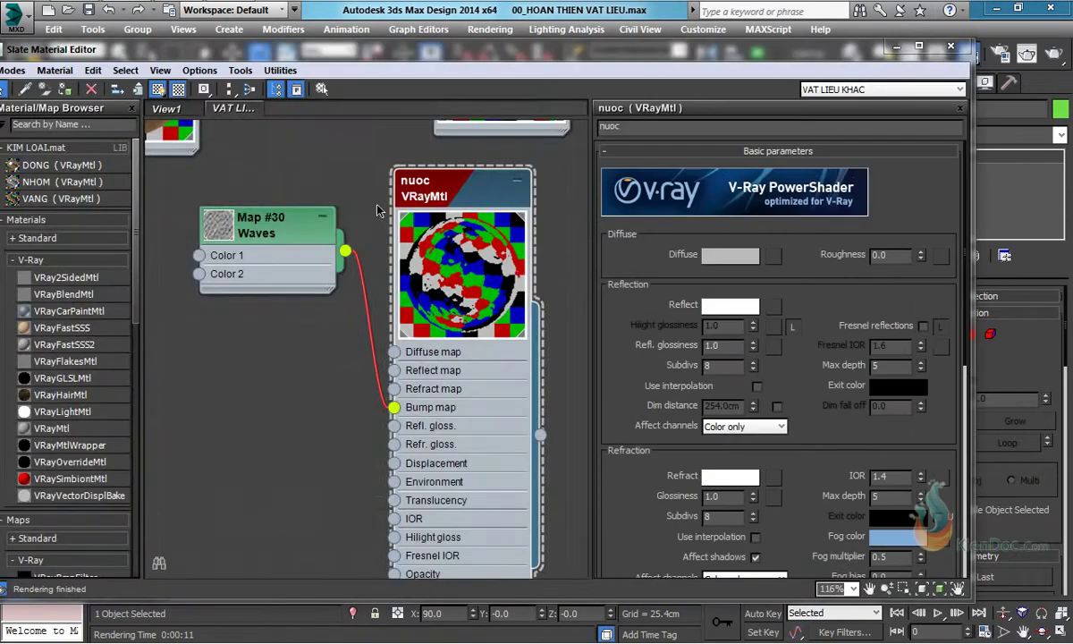
pyautogui.scroll(-3, 411, 347)
pyautogui.scroll(-4, 399, 331)
pyautogui.moveTo(384, 329); pyautogui.dragTo(488, 327, button='middle')
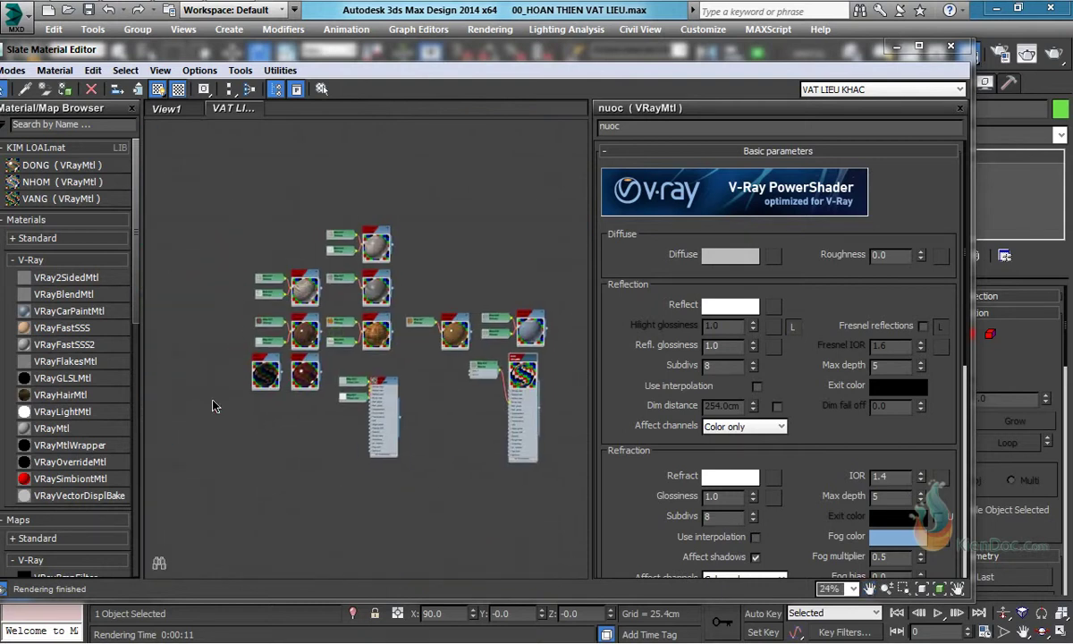
pyautogui.scroll(5, 239, 391)
pyautogui.click(418, 307)
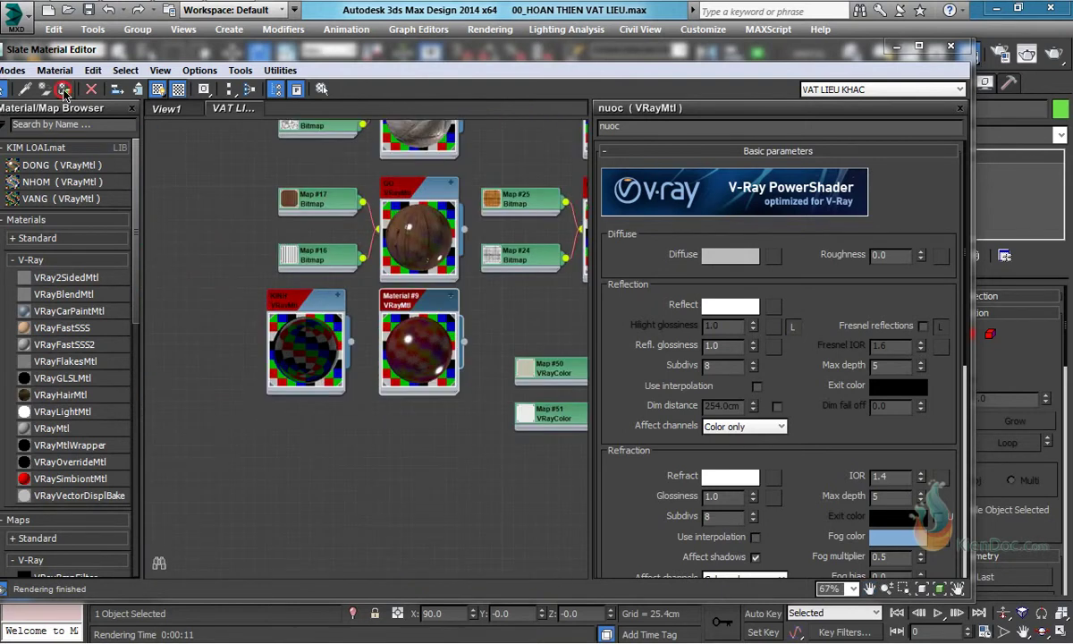
pyautogui.click(885, 45)
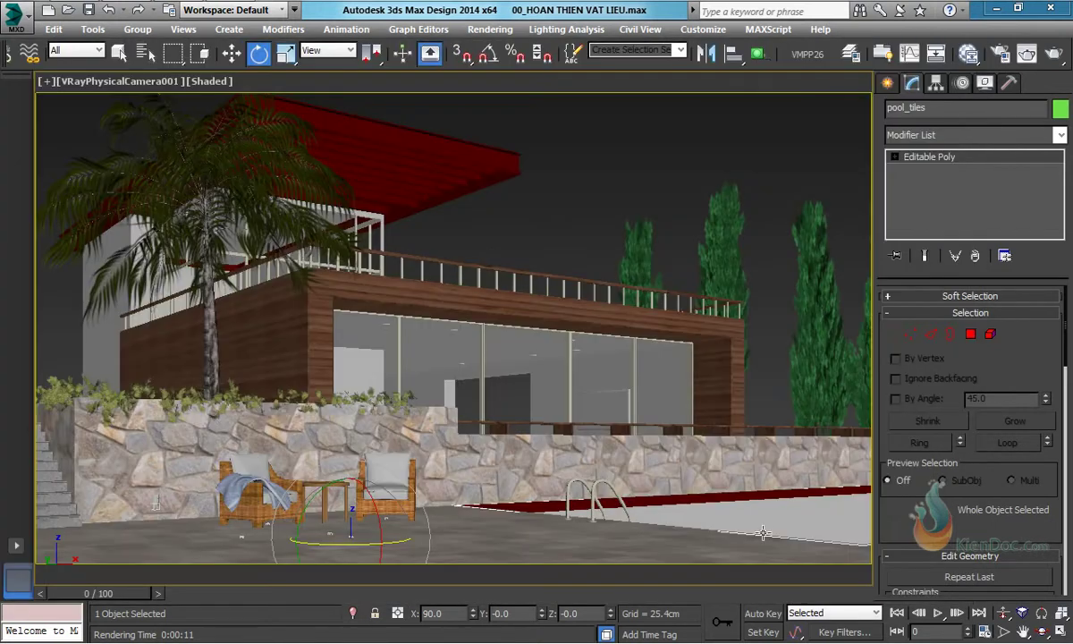
# Reopen the V-Ray frame buffer, turn off region rendering, and render the full camera view.
pyautogui.rightClick(545, 248)
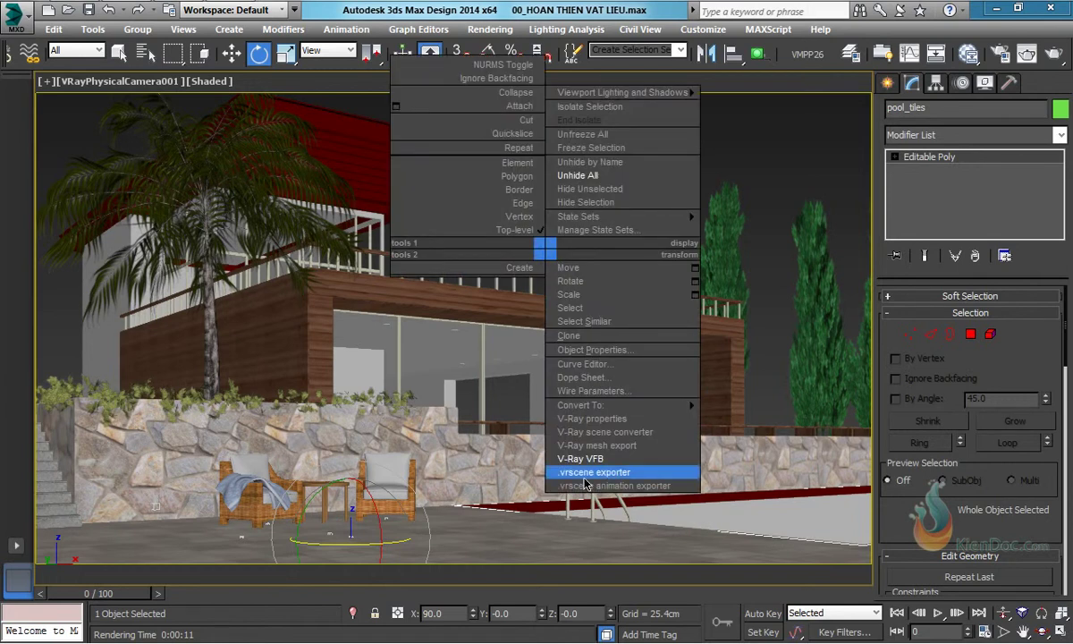
pyautogui.click(466, 313)
pyautogui.rightClick(472, 296)
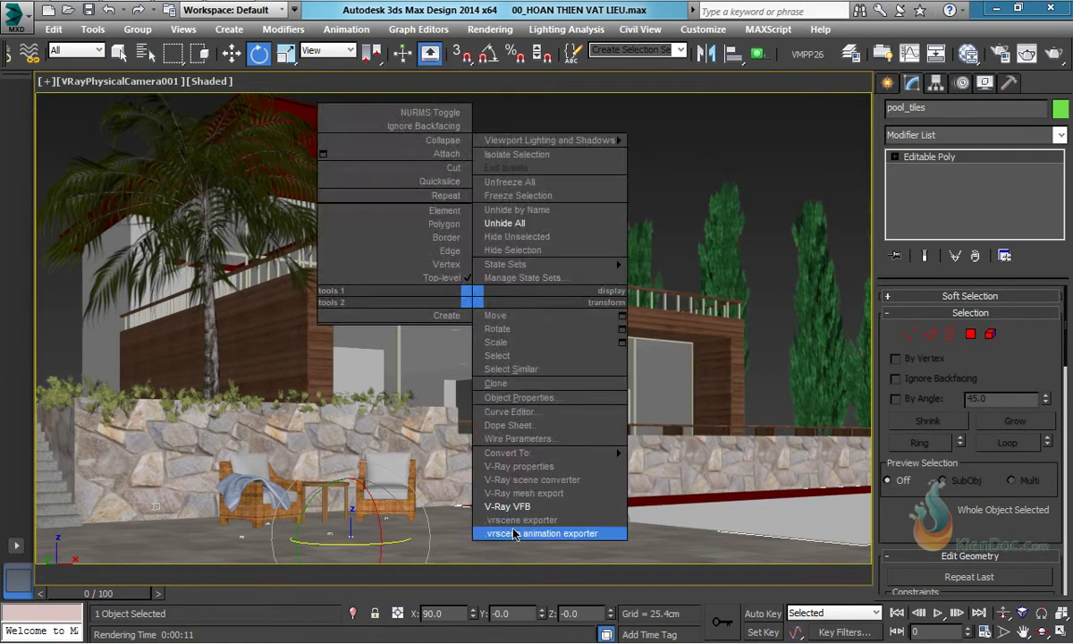
pyautogui.click(523, 507)
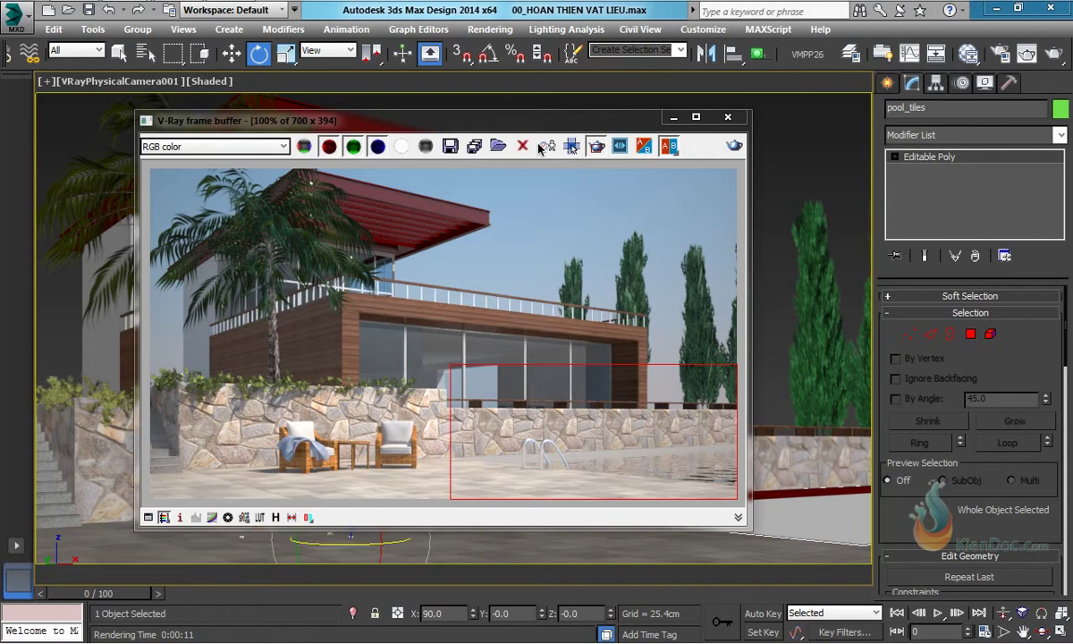
pyautogui.click(594, 148)
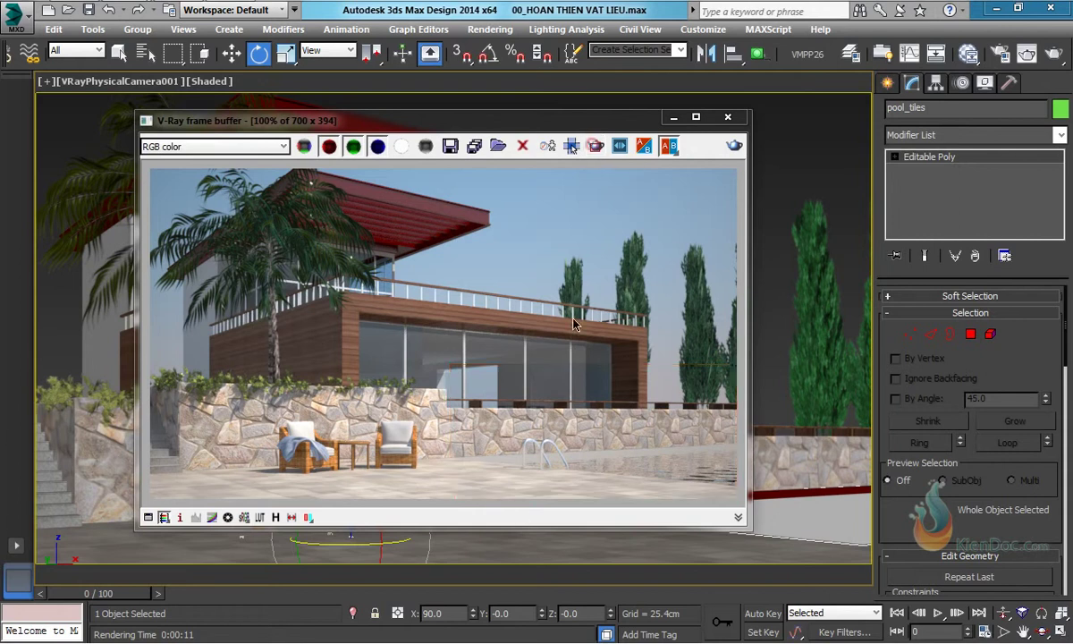
pyautogui.click(734, 146)
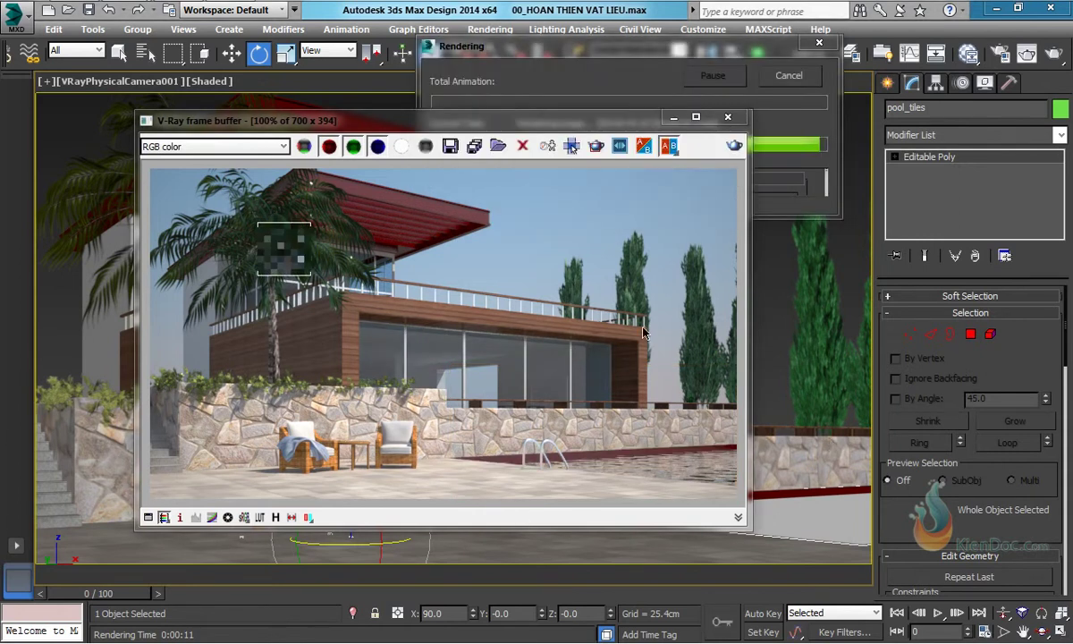